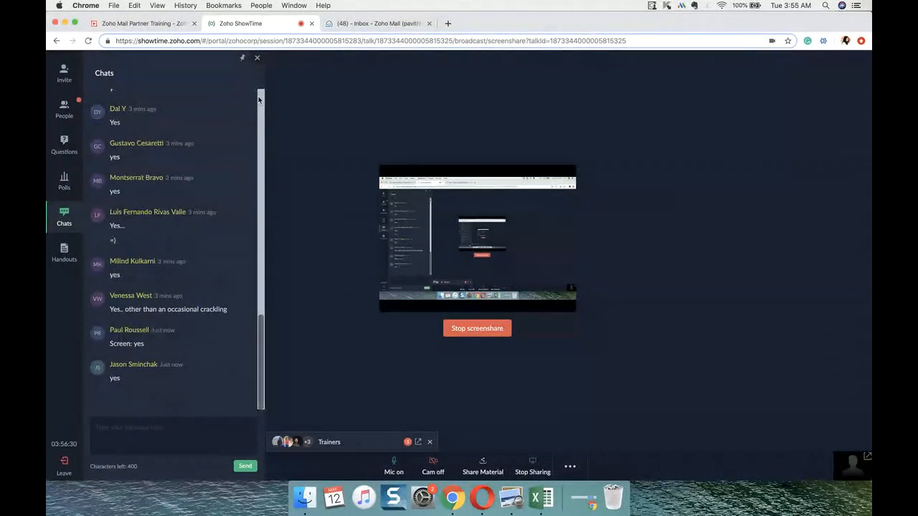
Close the session chat, switch to the Zylker Widgets Inc admin control panel and open its list of domains
left_click(257, 57)
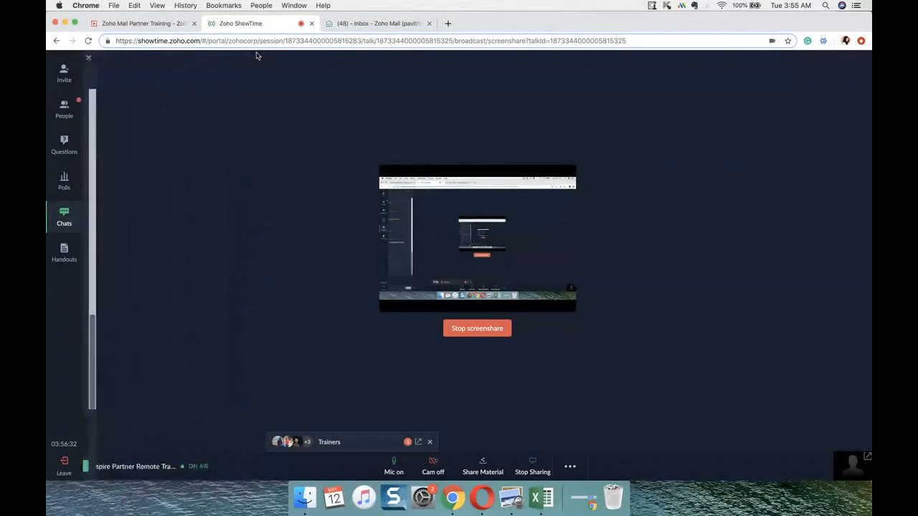
key("ctrl+Right")
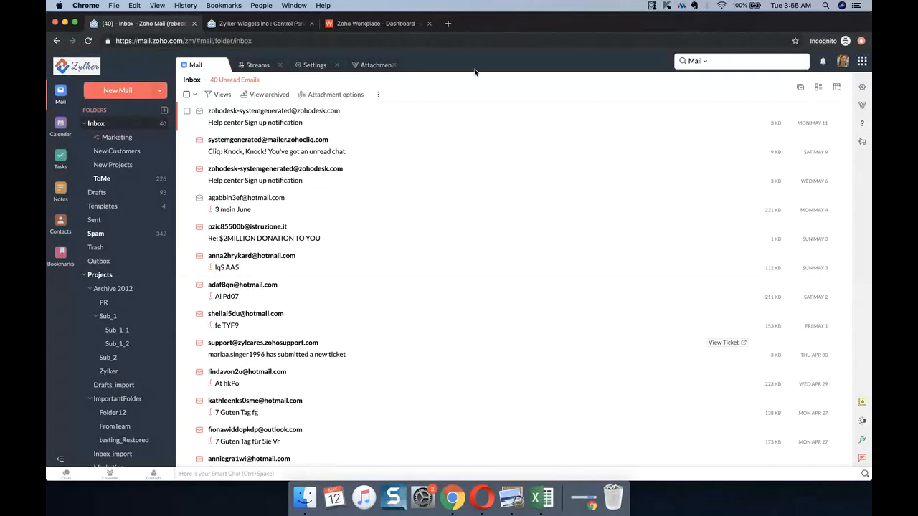
left_click(249, 24)
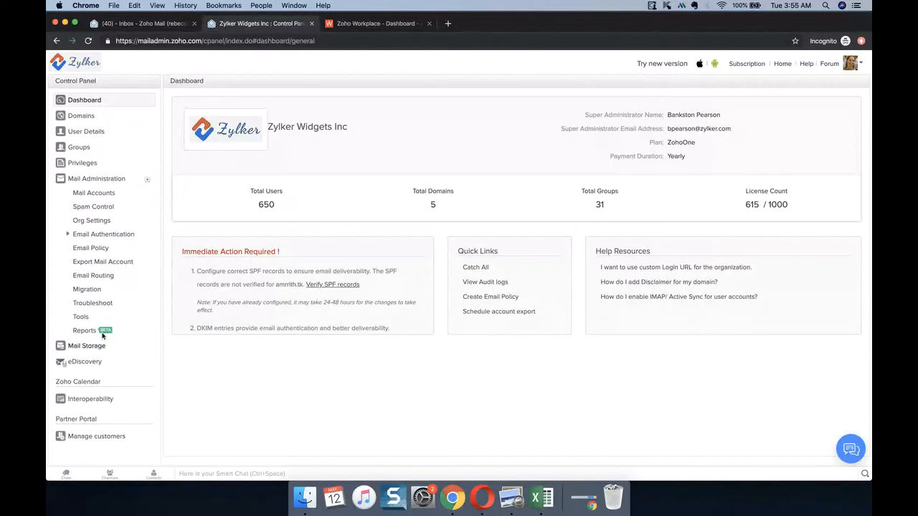
left_click(96, 102)
left_click(101, 118)
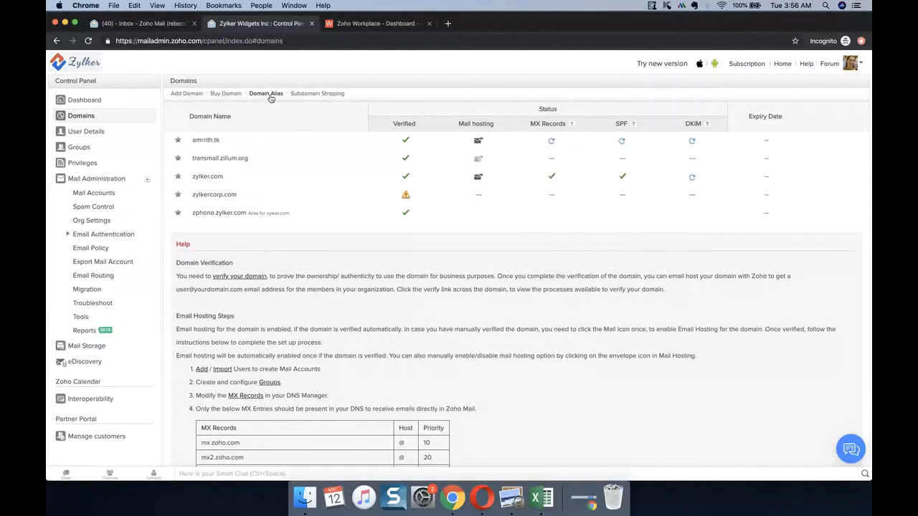
Fill in the domain alias form with zylker.com as primary domain and transmail.zillum.org as domain alias name
scroll(258, 97, "up", 5)
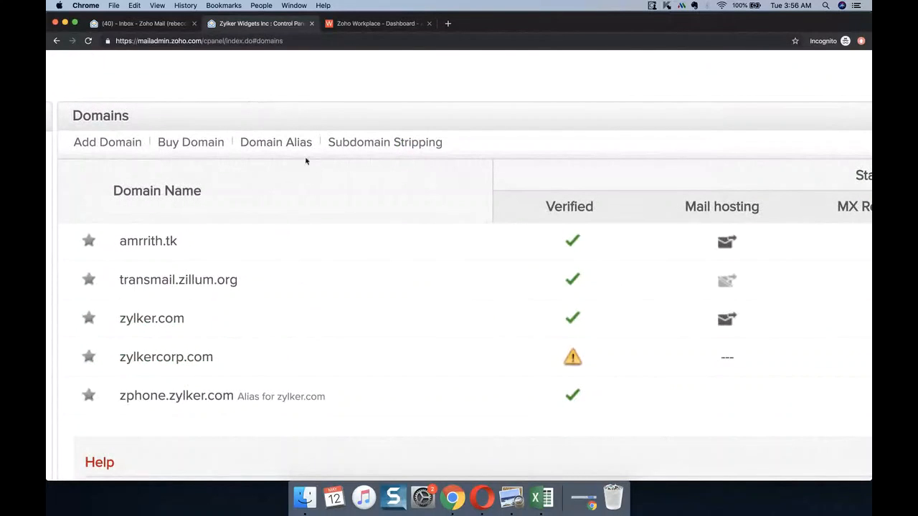
left_click(286, 148)
scroll(285, 152, "down", 5)
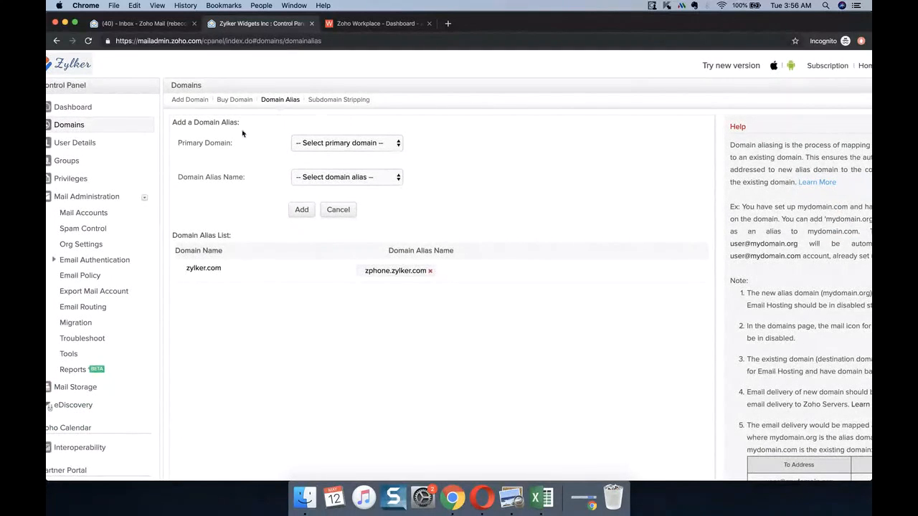
left_click(330, 144)
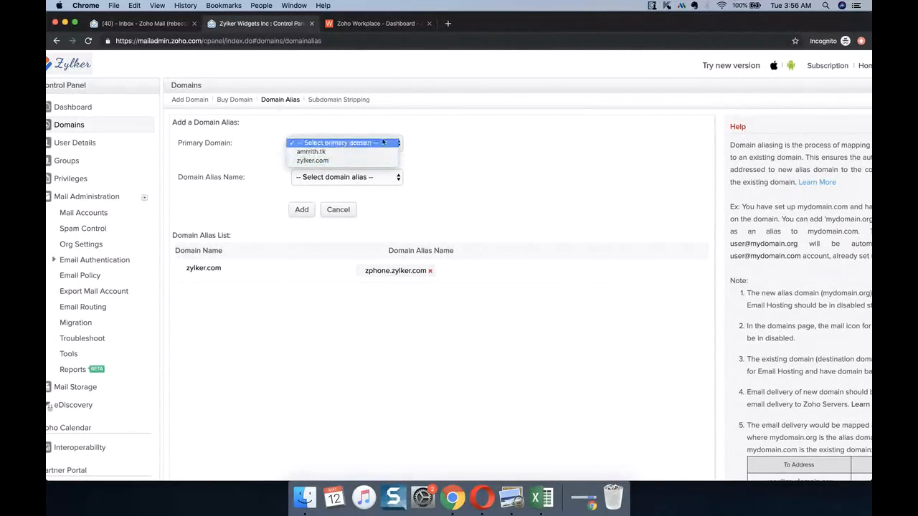
left_click(342, 163)
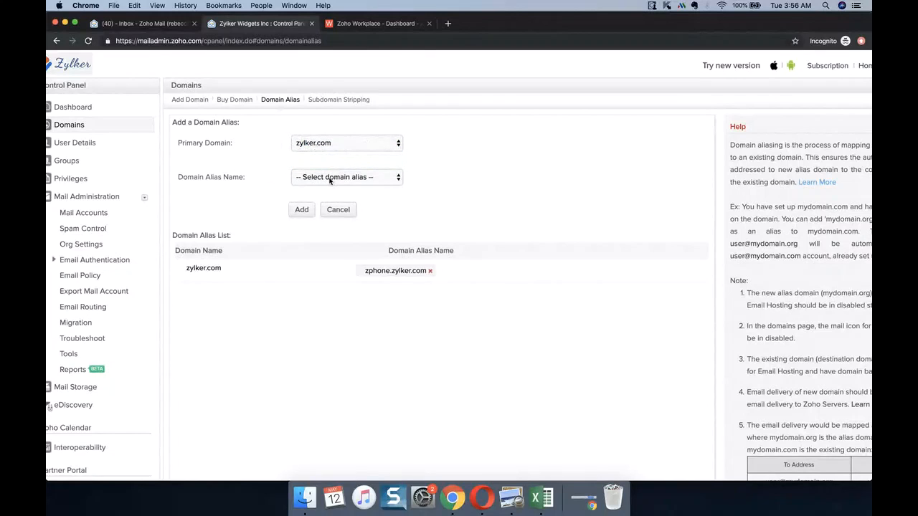
left_click(329, 178)
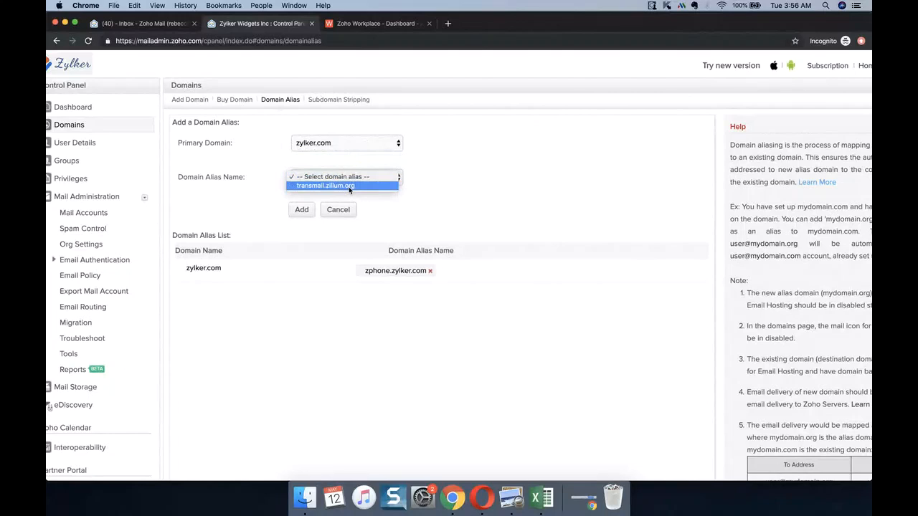
left_click(350, 187)
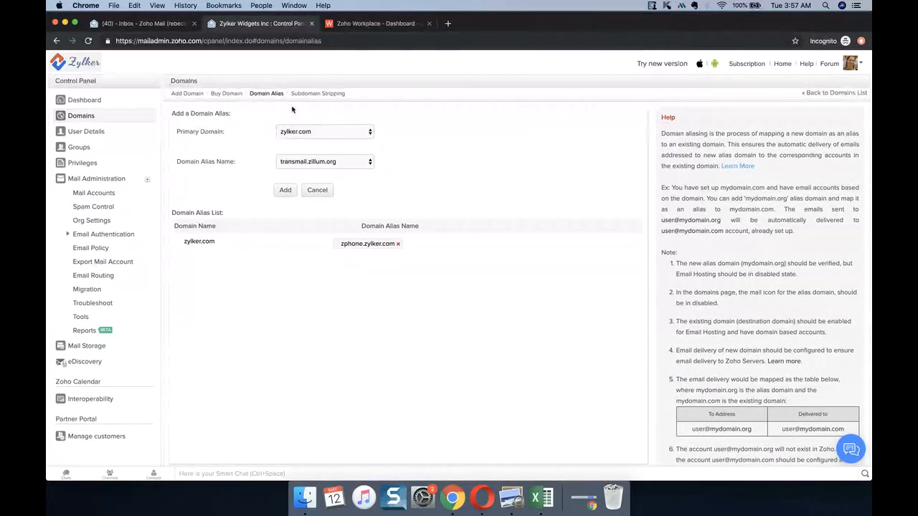
View the subdomain stripping settings, and check the mail hosting status of transmail.zillum.org in the domains list
left_click(328, 96)
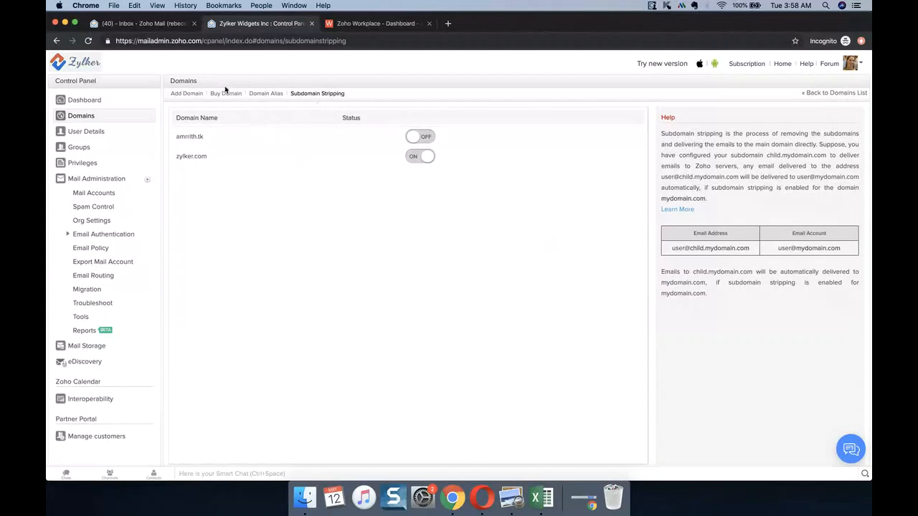
left_click(122, 118)
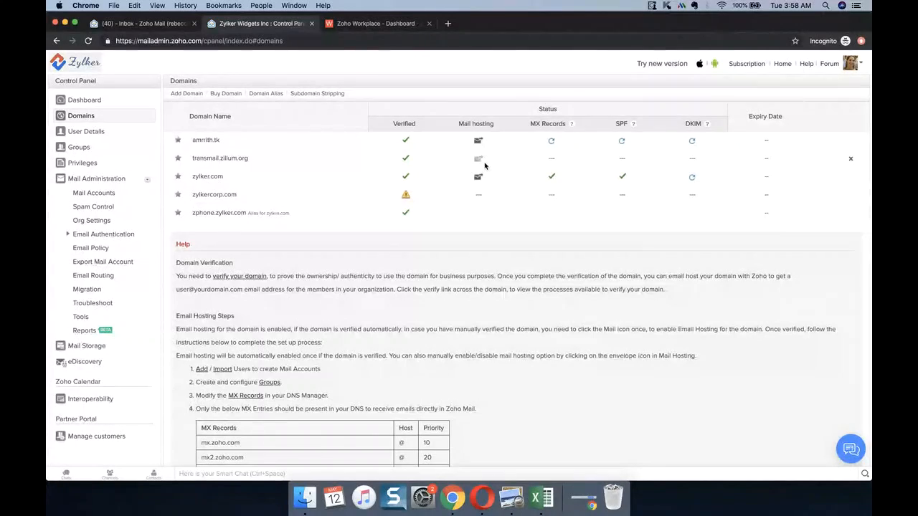
scroll(484, 166, "up", 5)
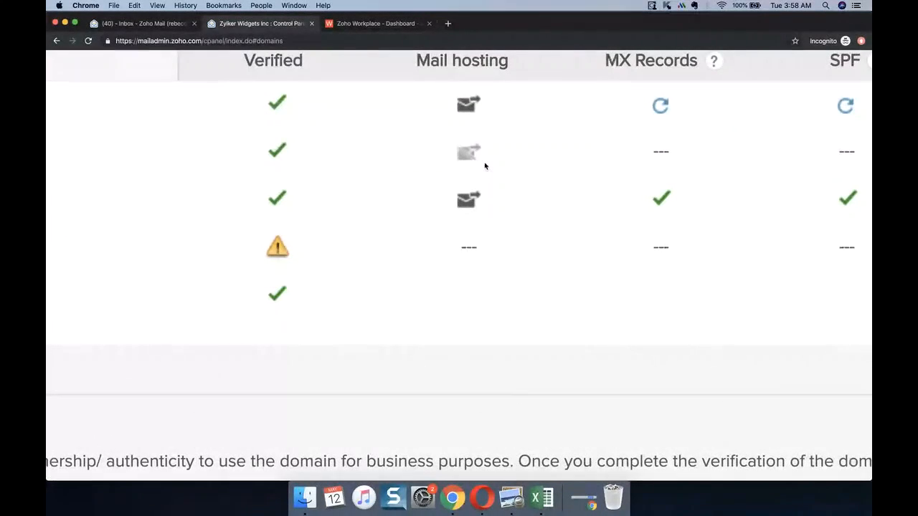
scroll(484, 166, "down", 5)
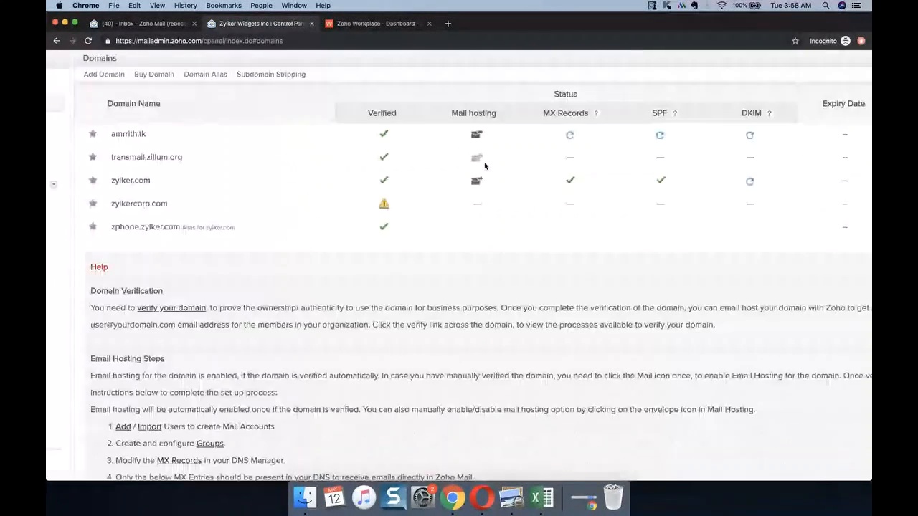
scroll(484, 165, "down", 3)
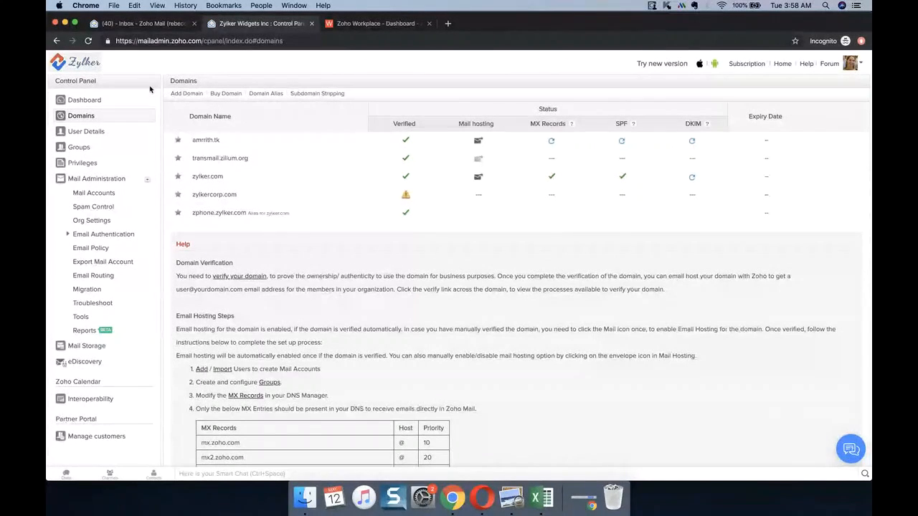
Open the general organization settings under mail administration
scroll(102, 202, "up", 5)
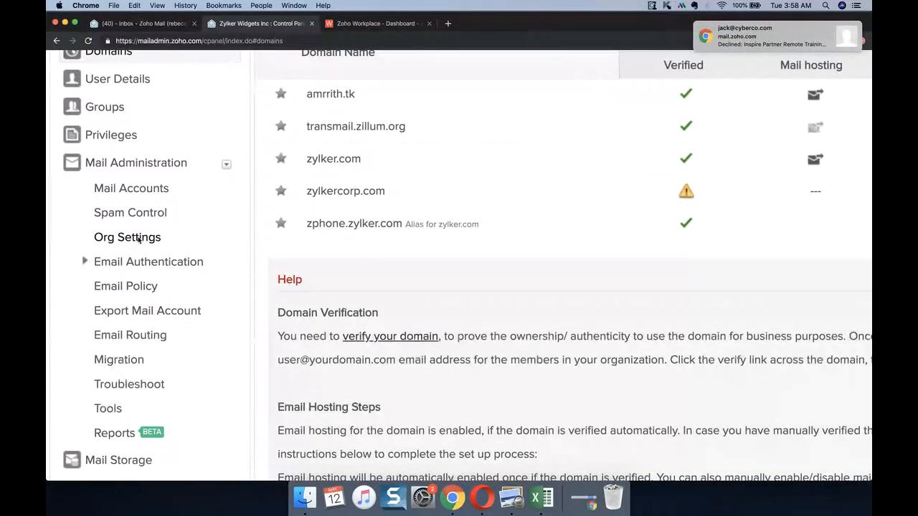
left_click(127, 246)
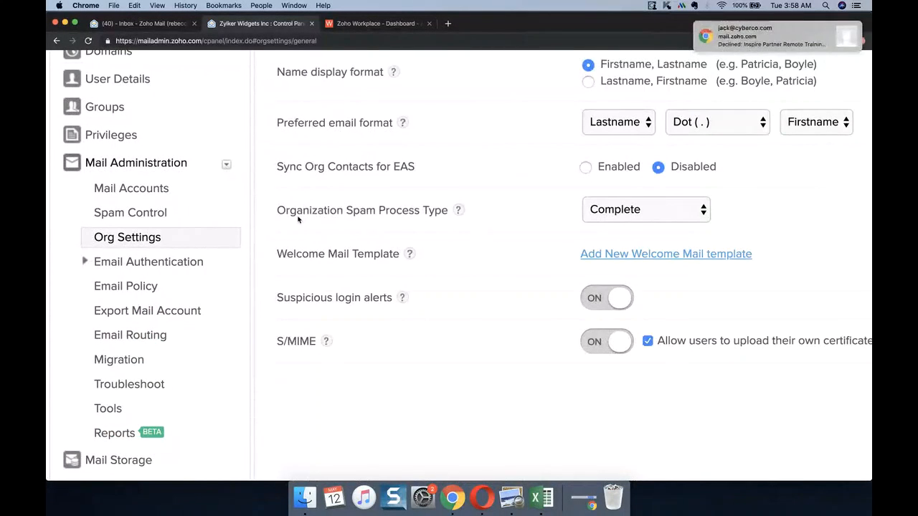
scroll(298, 221, "down", 5)
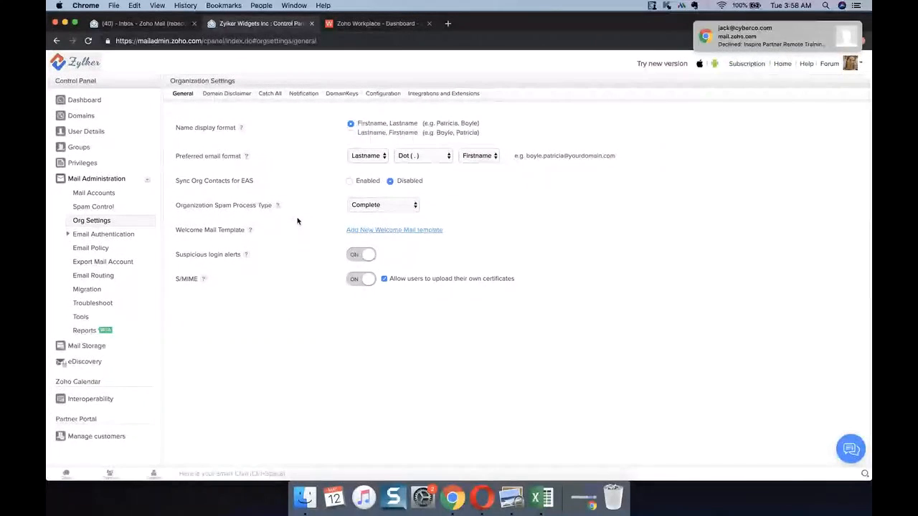
Examine the domain disclaimer editors for zylker.com and amrrith.tk, including image and link insertion, and leave both without saving
left_click(224, 95)
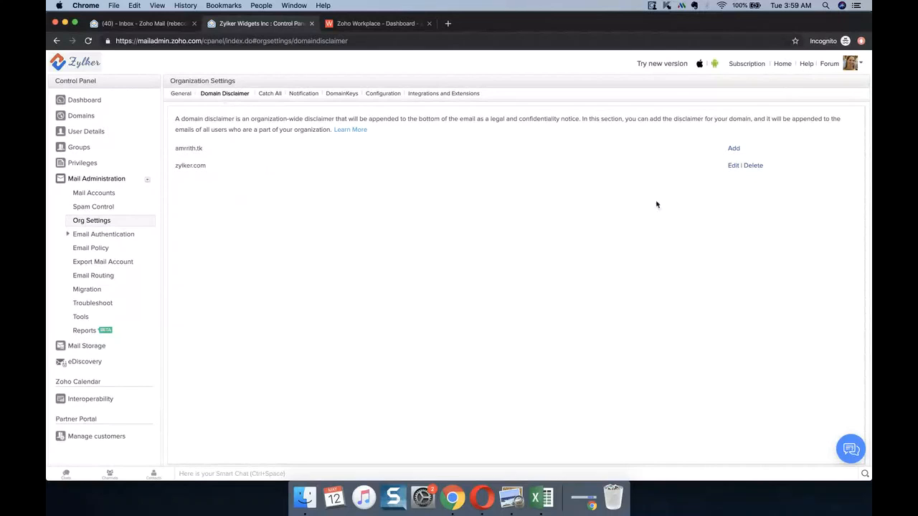
left_click(733, 166)
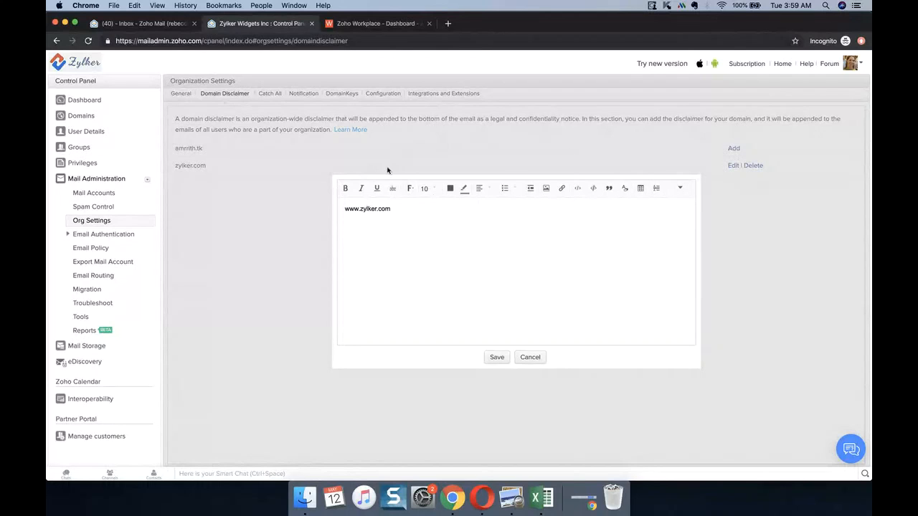
left_click(547, 190)
left_click(601, 144)
left_click(562, 189)
left_click(533, 271)
left_click(531, 357)
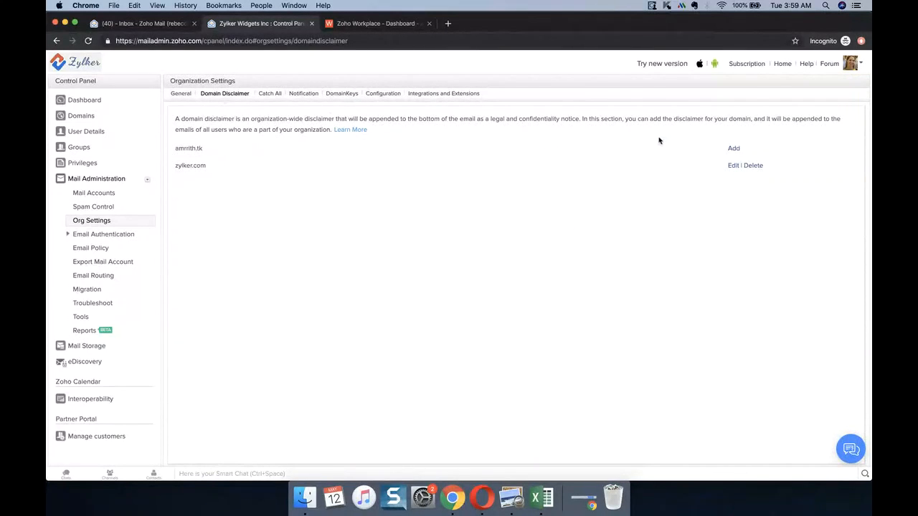
left_click(736, 150)
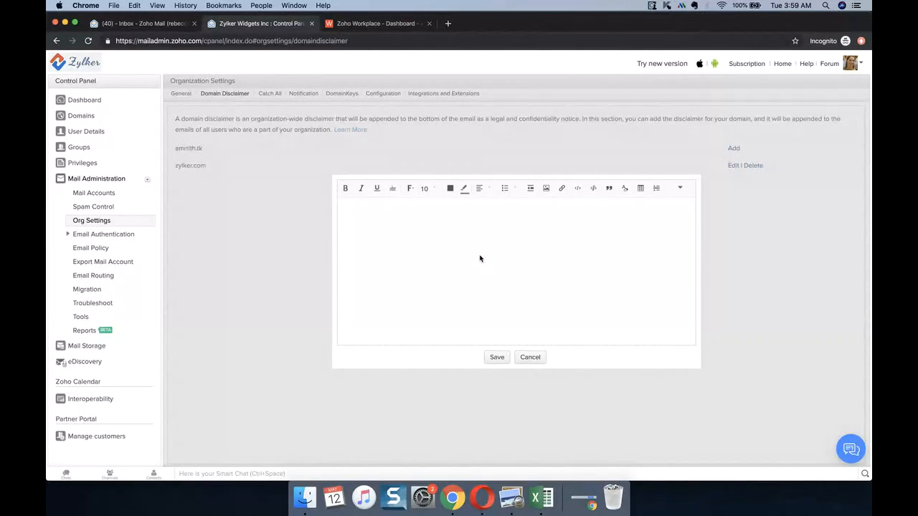
left_click(531, 357)
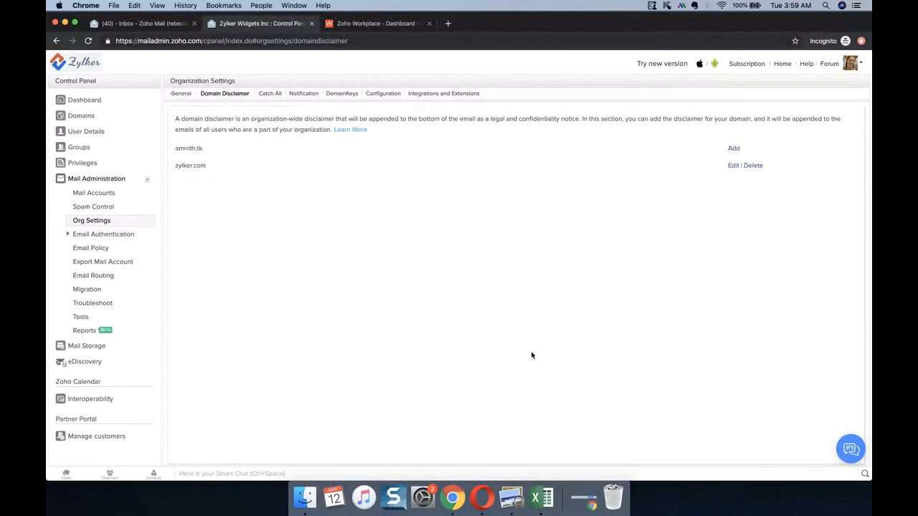
key("ctrl+Left")
key("ctrl+Right")
left_click(590, 503)
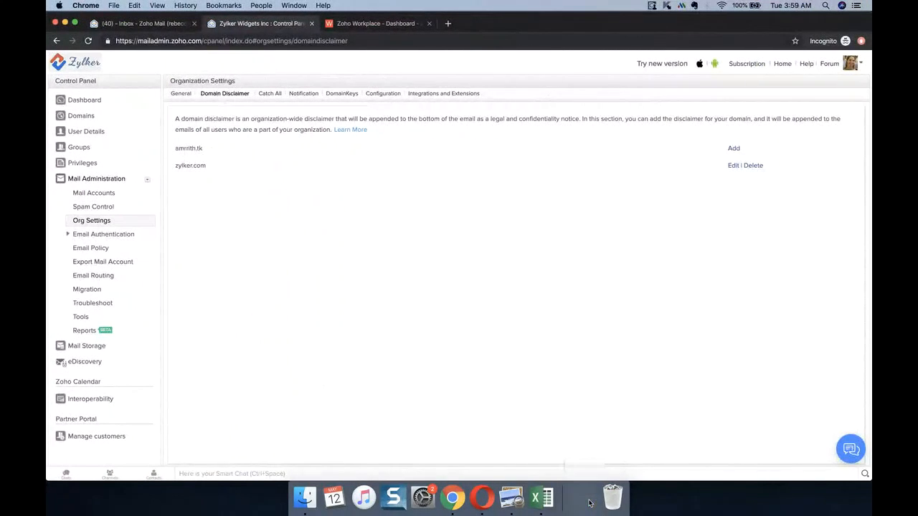
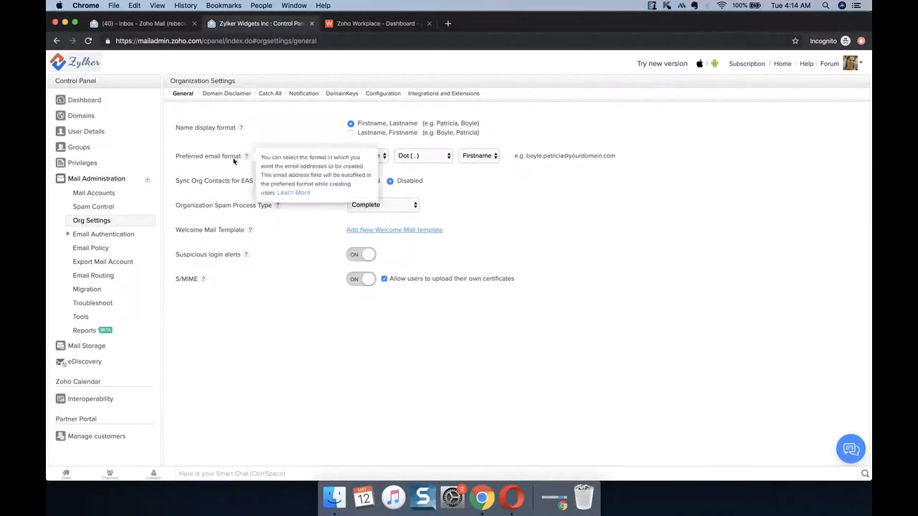
Review the name-part and separator options of the organization's preferred email format without changing them
left_click(380, 160)
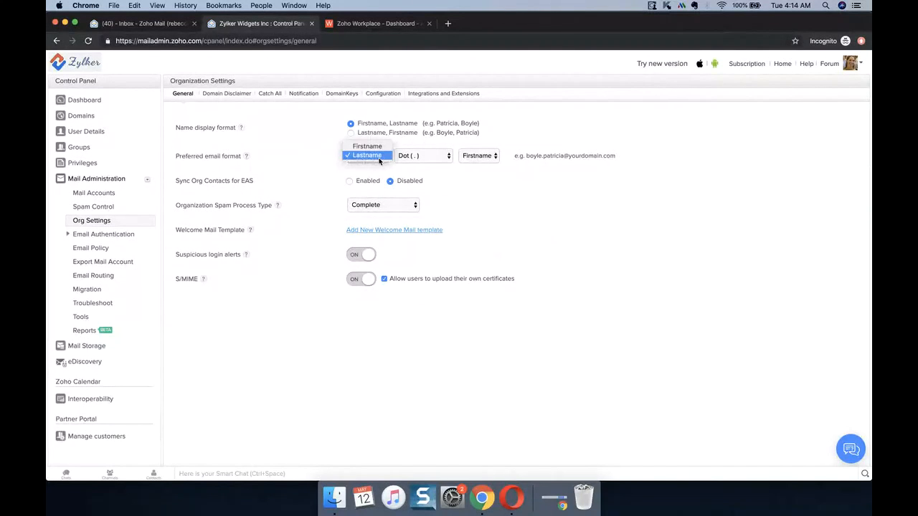
left_click(435, 155)
left_click(479, 160)
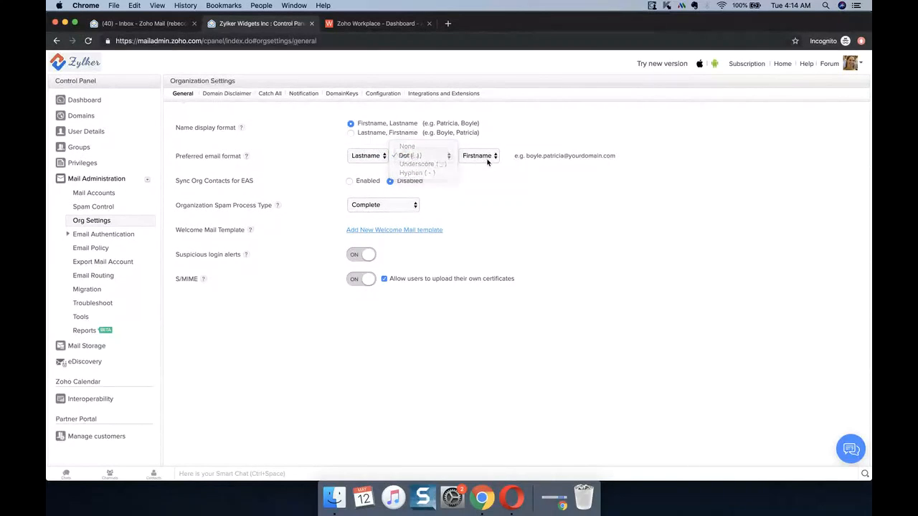
left_click(488, 156)
left_click(487, 212)
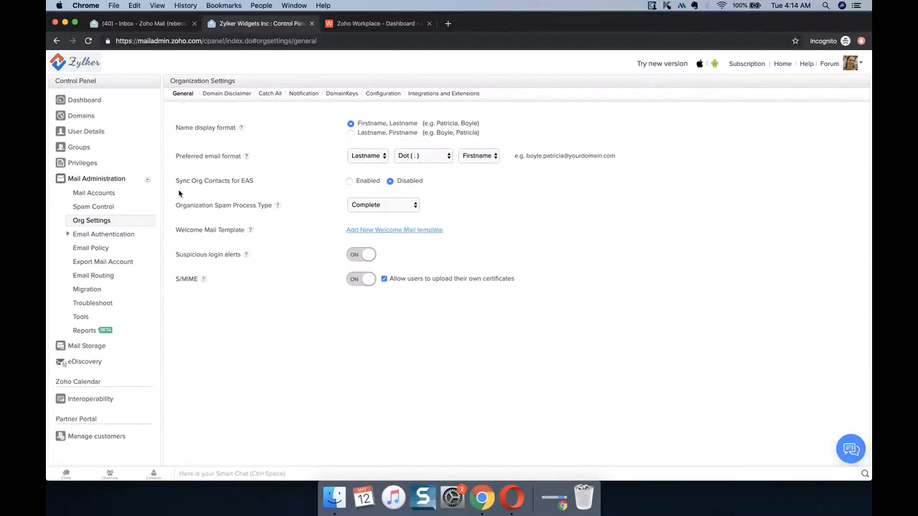
Review the options for the organization spam process type, keeping the selection, and look at the suspicious login alerts setting
left_click(362, 207)
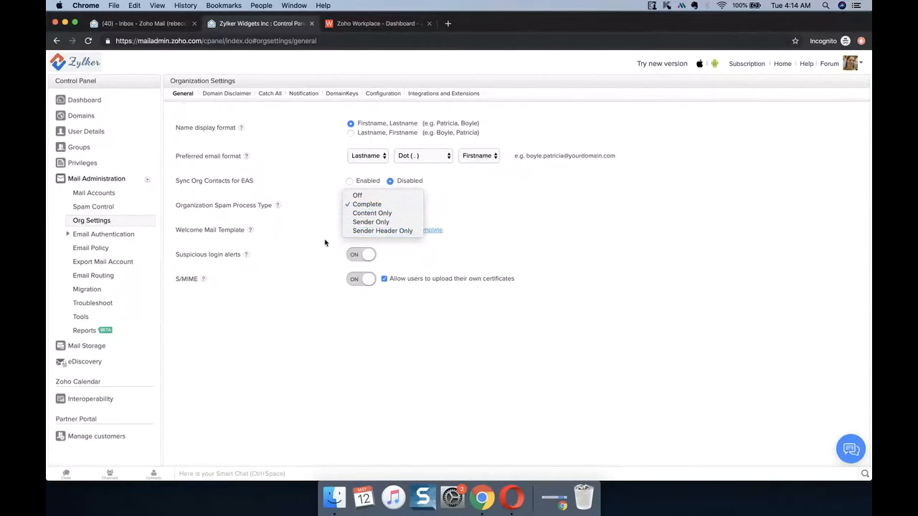
left_click(295, 354)
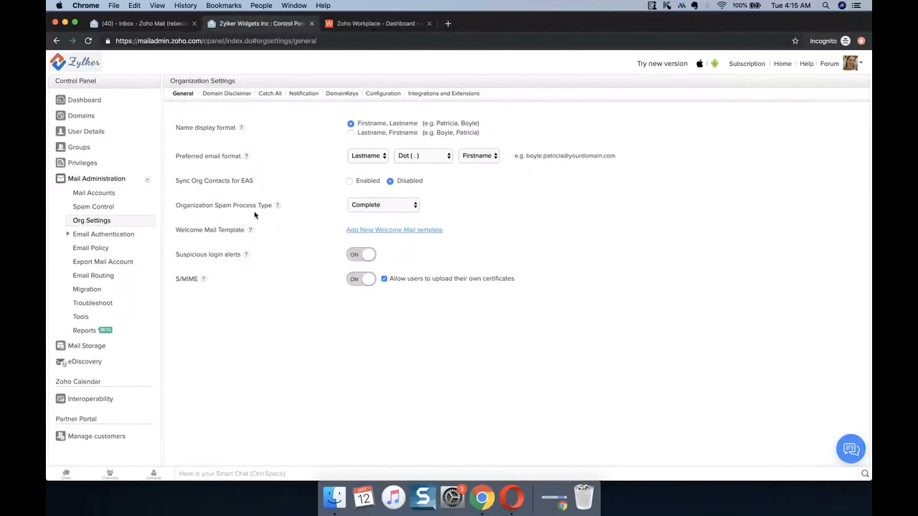
mouse_move(239, 254)
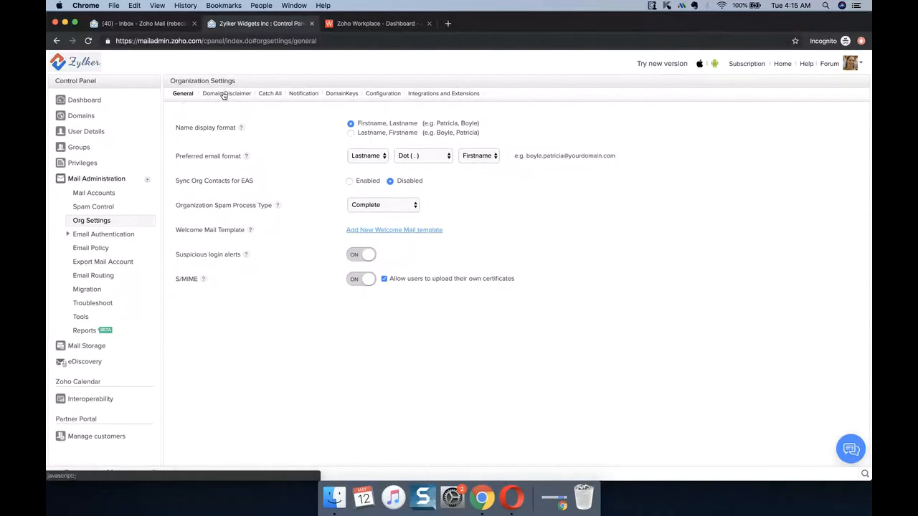
Review the catch-all address form and its domain choices, keep zylker.com selected, and close it without adding an address
left_click(271, 94)
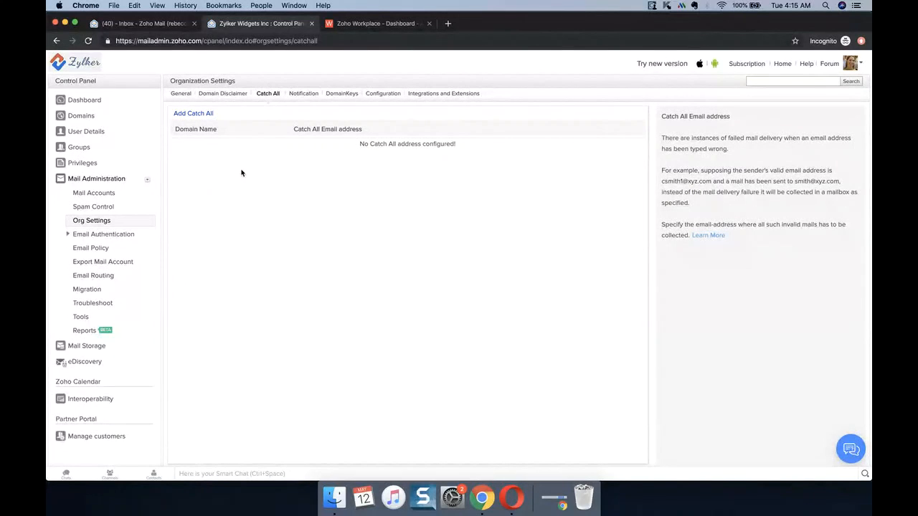
left_click(199, 115)
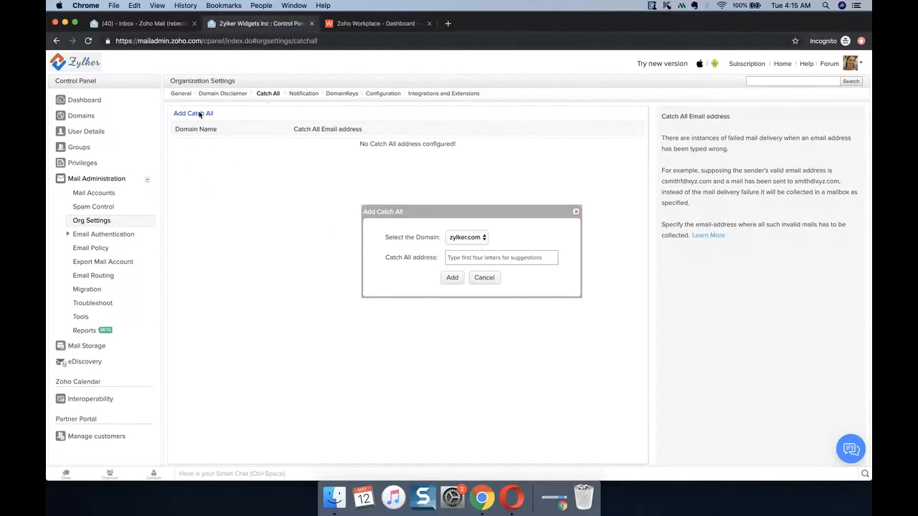
left_click(475, 243)
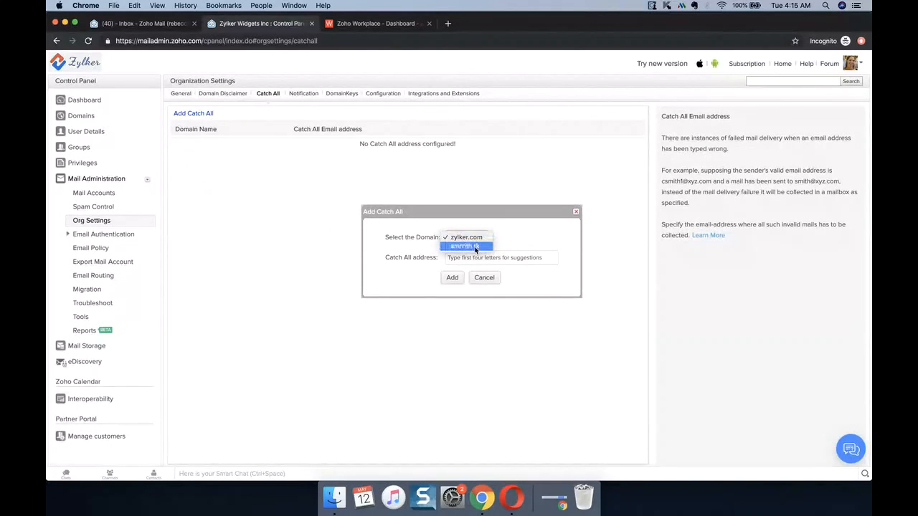
left_click(479, 237)
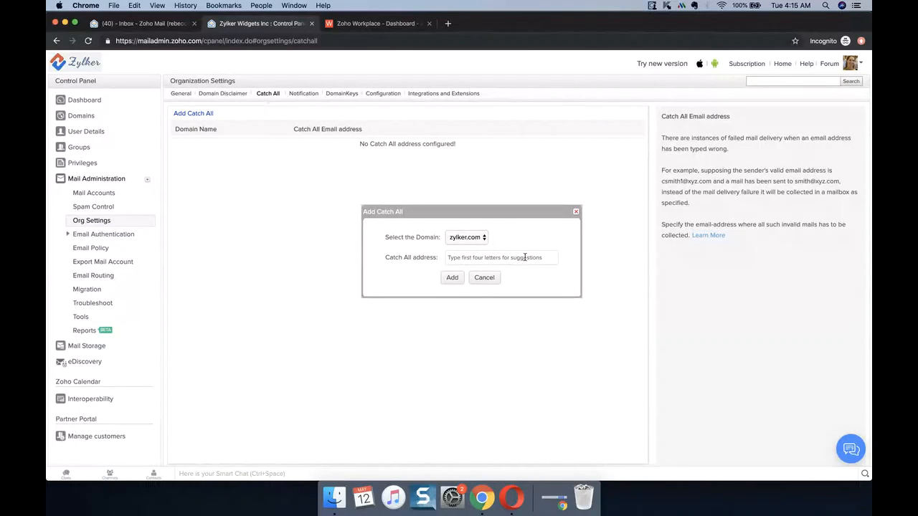
left_click(576, 216)
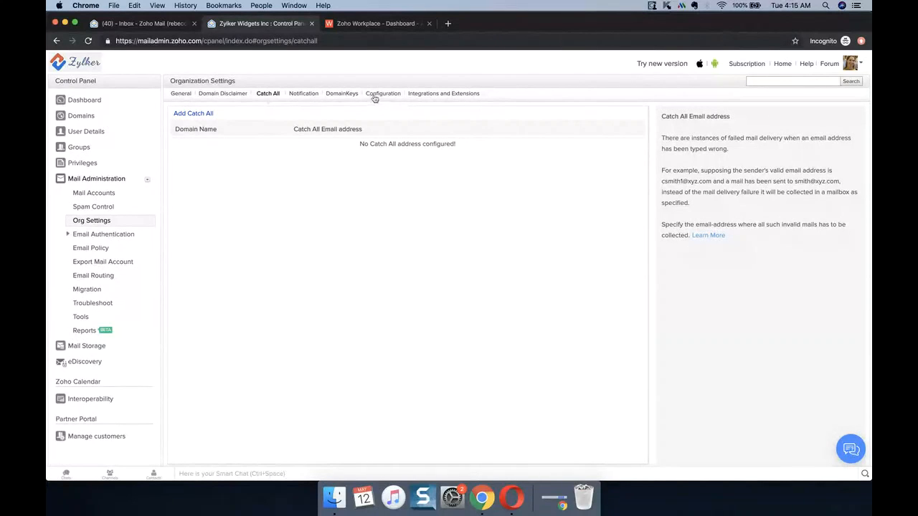
Examine the organization apps, the Marketplace app permissions and the apps available for whitelisting, without whitelisting any
left_click(422, 95)
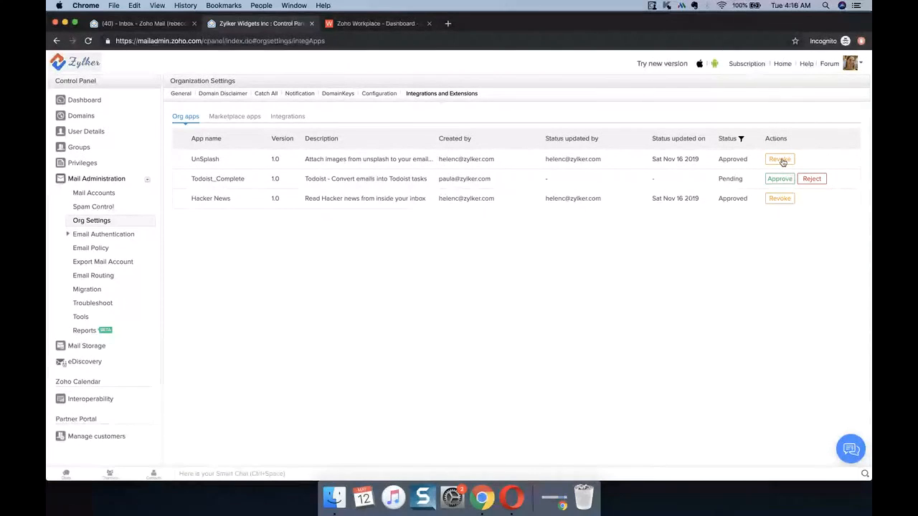
left_click(241, 125)
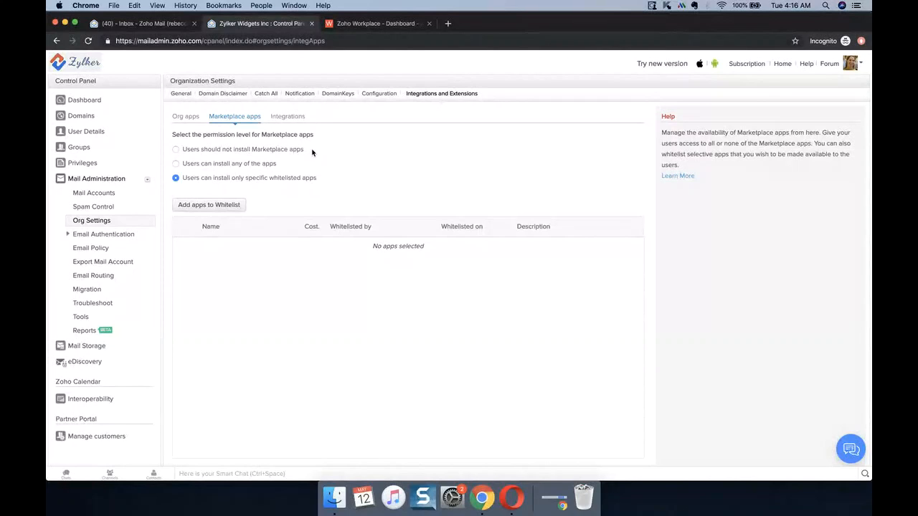
left_click(224, 206)
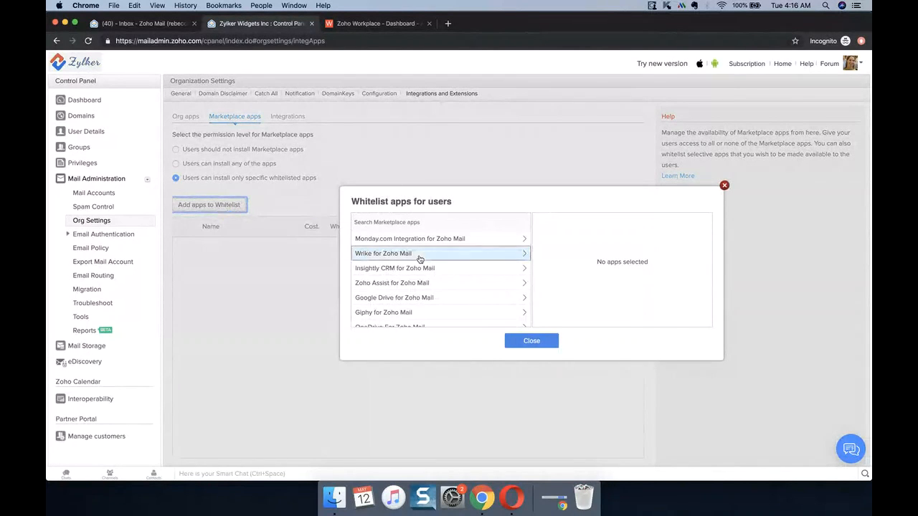
scroll(420, 256, "down", 2)
scroll(420, 256, "down", 2)
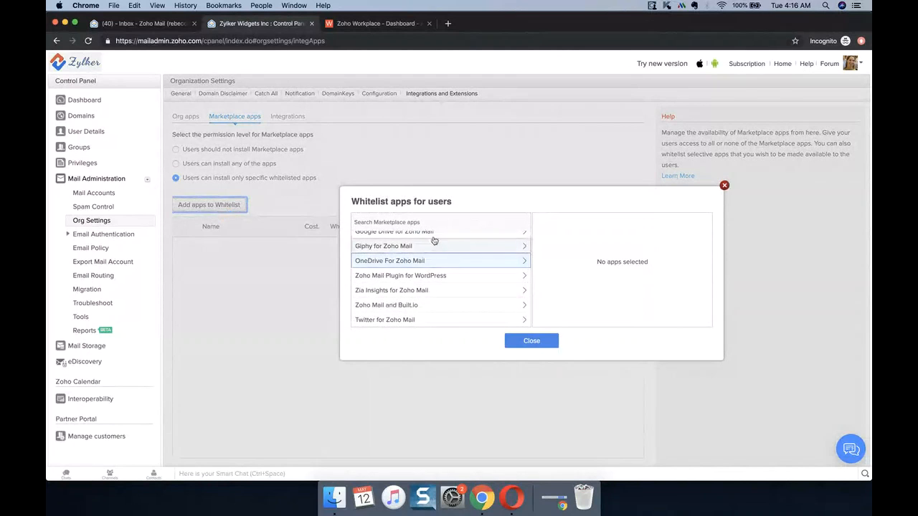
scroll(416, 277, "up", 4)
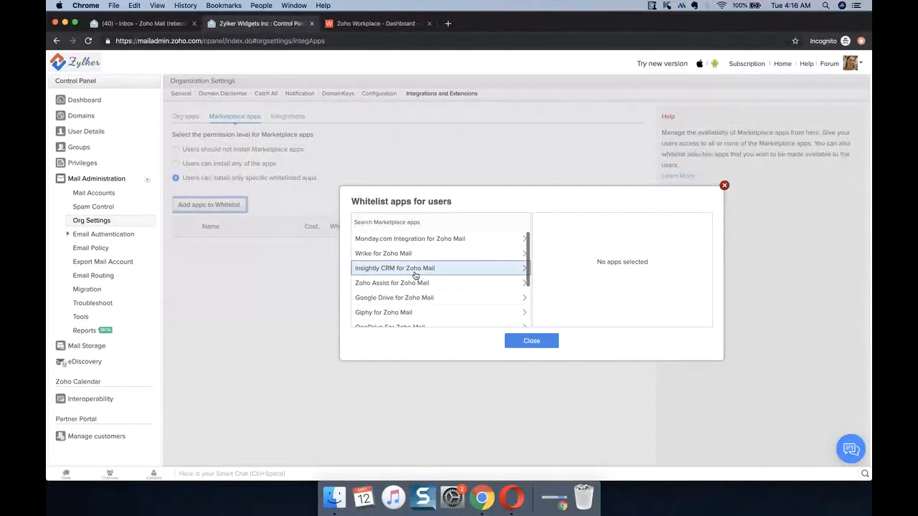
left_click(535, 342)
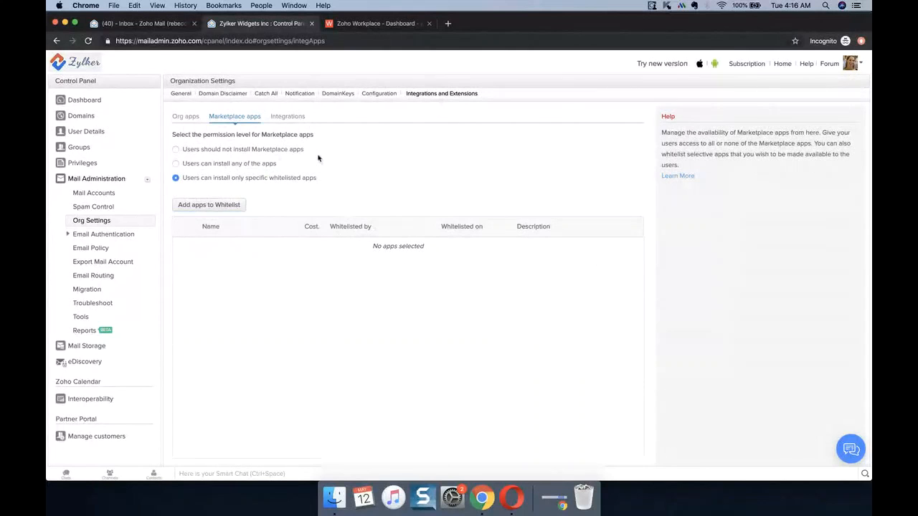
Review the list of integrations, turning the permission for users to configure extensions off and back on
left_click(299, 119)
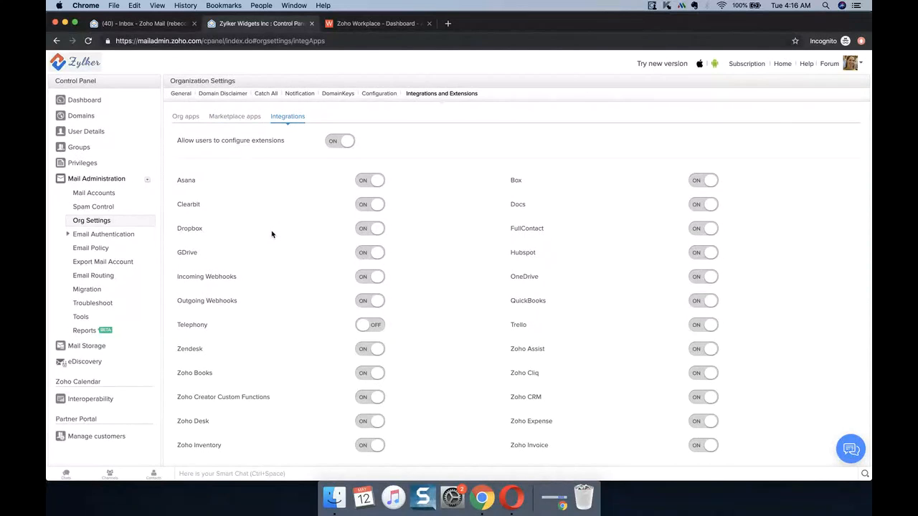
left_click(340, 142)
left_click(339, 142)
scroll(354, 221, "down", 1)
scroll(355, 221, "up", 1)
Switch to the Zoho Mail Training Admin control panel in Opera and open its full list of users
key("ctrl+Left")
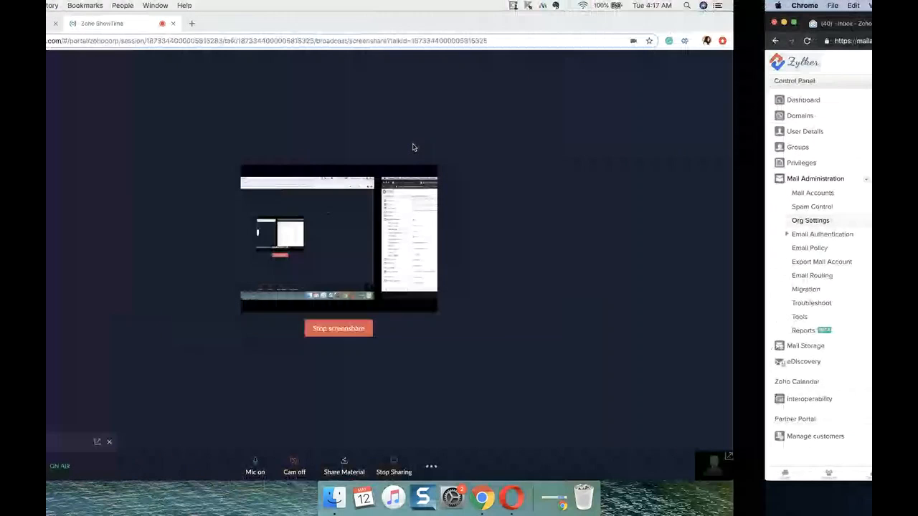
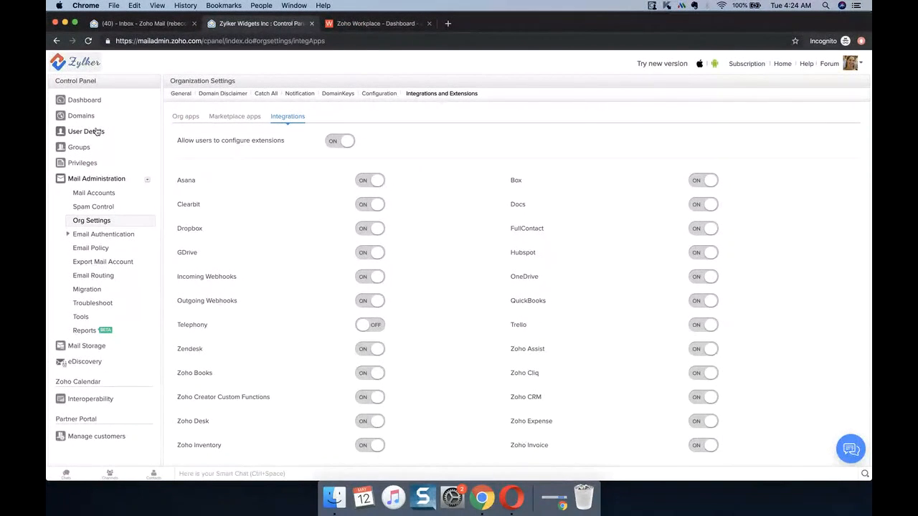
key("ctrl+Right")
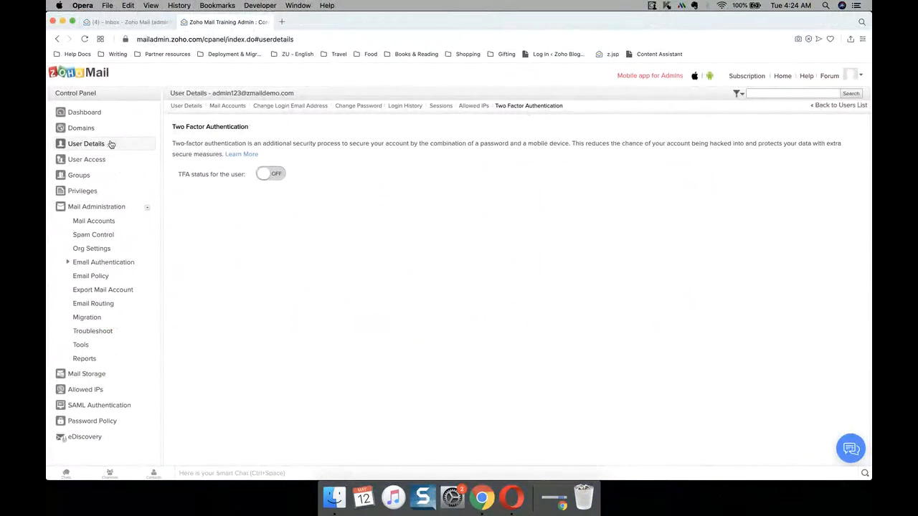
left_click(96, 144)
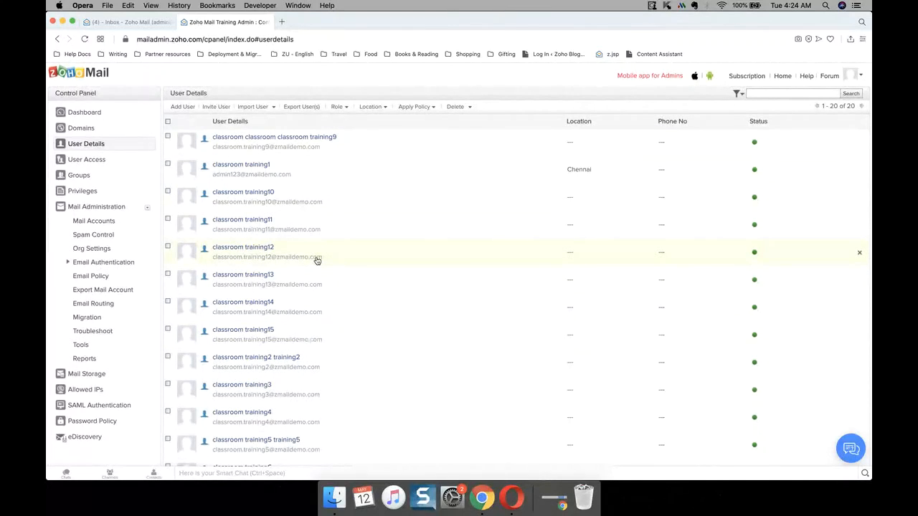
Select the users classroom training13, training14 and training15, clear the selection, and review the available sources for importing users
left_click(168, 275)
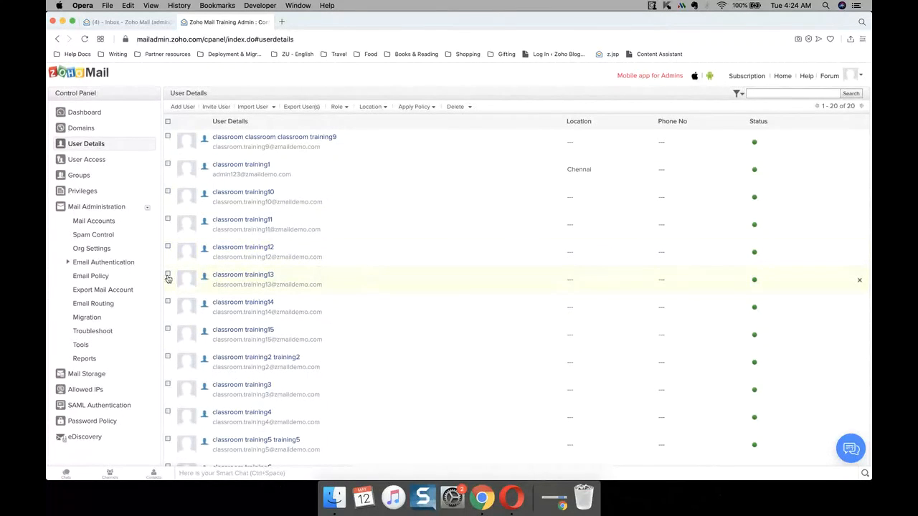
left_click(168, 302)
left_click(168, 329)
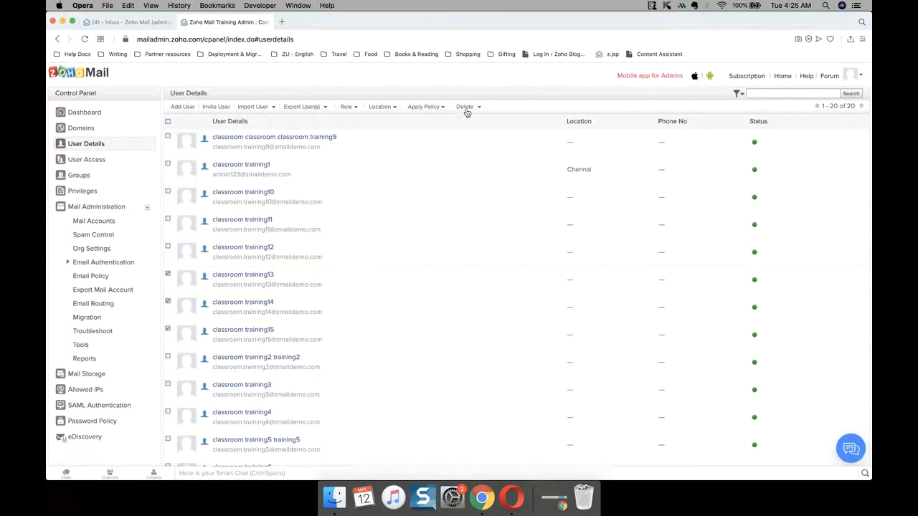
left_click(167, 122)
left_click(259, 108)
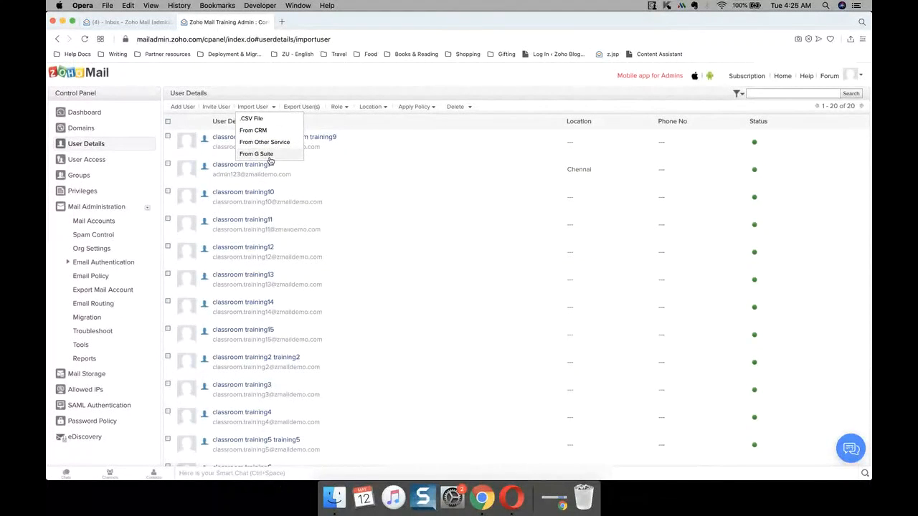
left_click(309, 89)
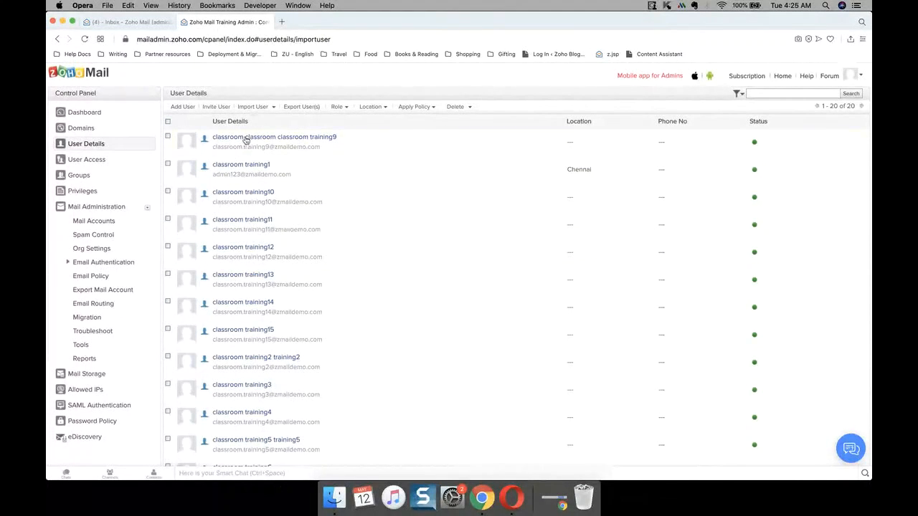
Select the first two users in the list, review their export and email policy options, and clear the selection
left_click(167, 136)
left_click(168, 165)
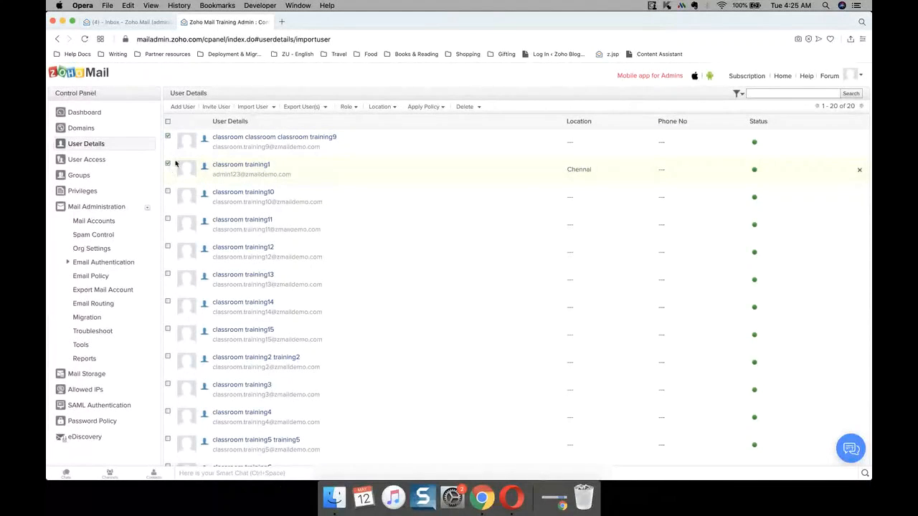
left_click(321, 108)
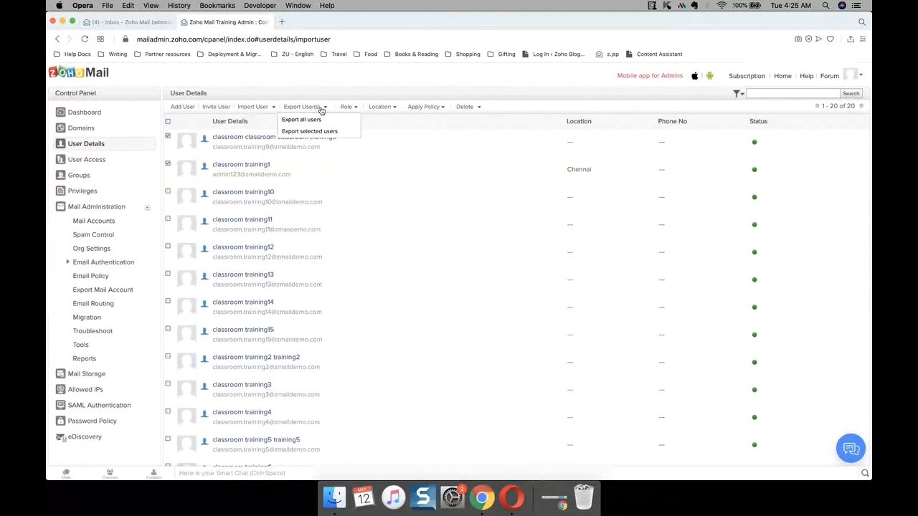
left_click(335, 83)
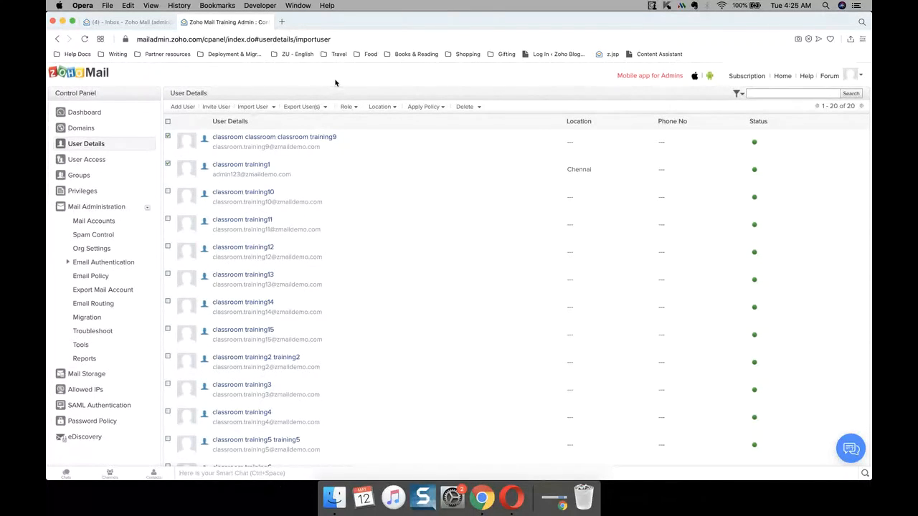
left_click(441, 108)
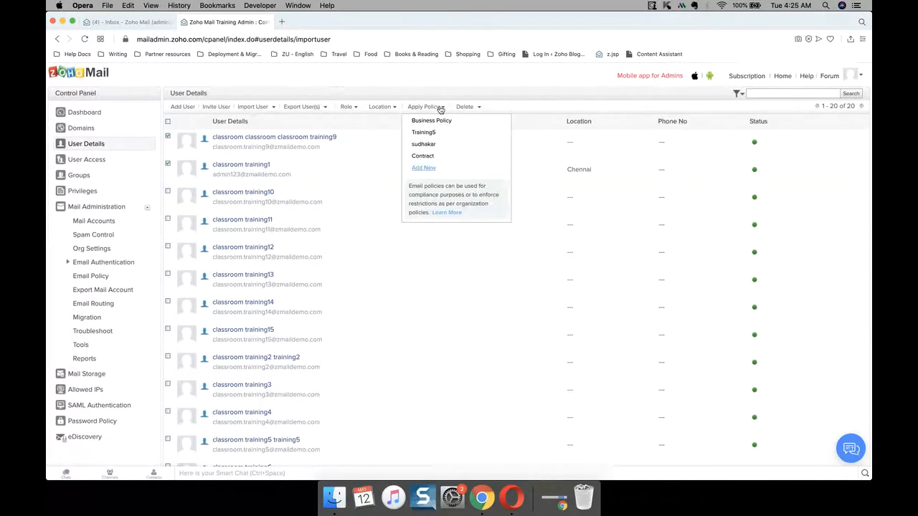
left_click(443, 73)
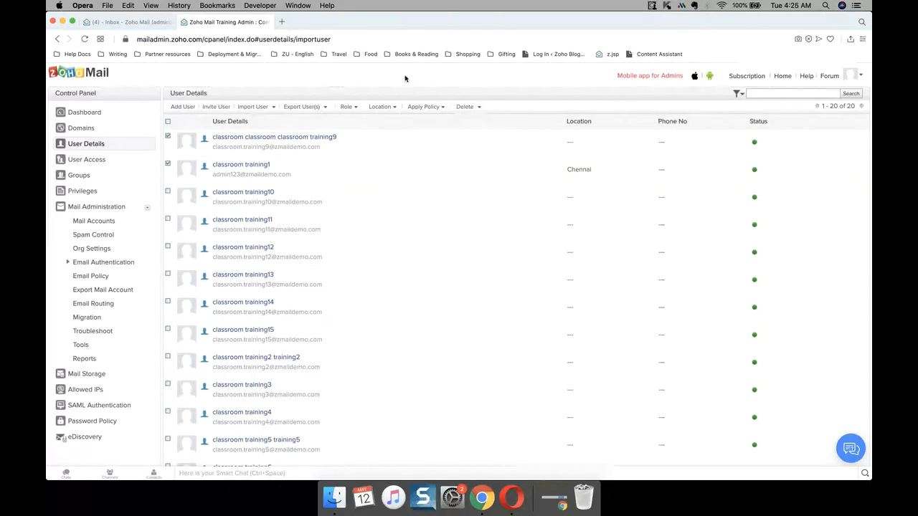
left_click(168, 136)
left_click(168, 164)
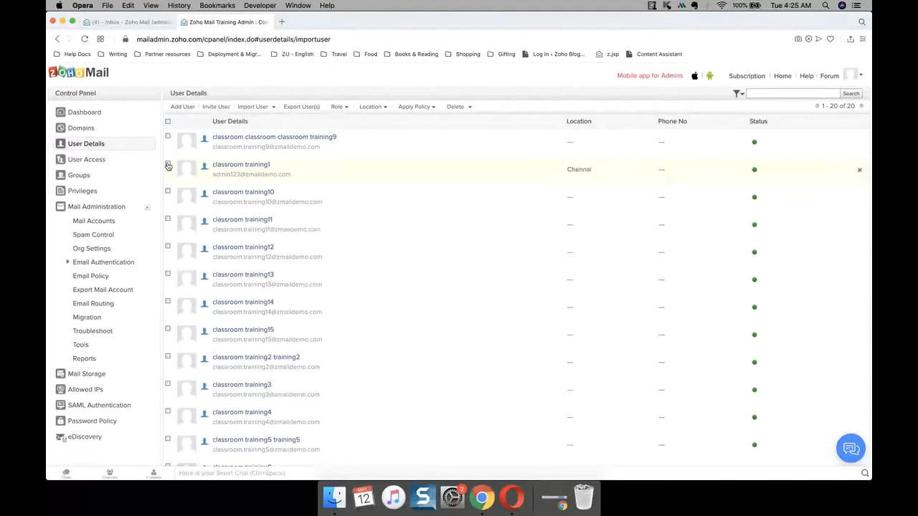
Open the mail account settings of the first listed user and add the mailbox alias "newtraining" on the zmaildemo.com domain
left_click(313, 138)
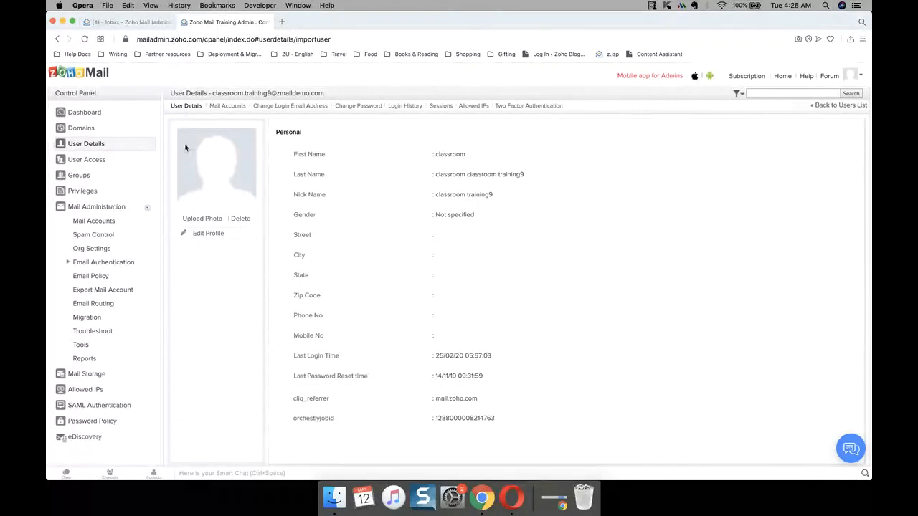
left_click(223, 112)
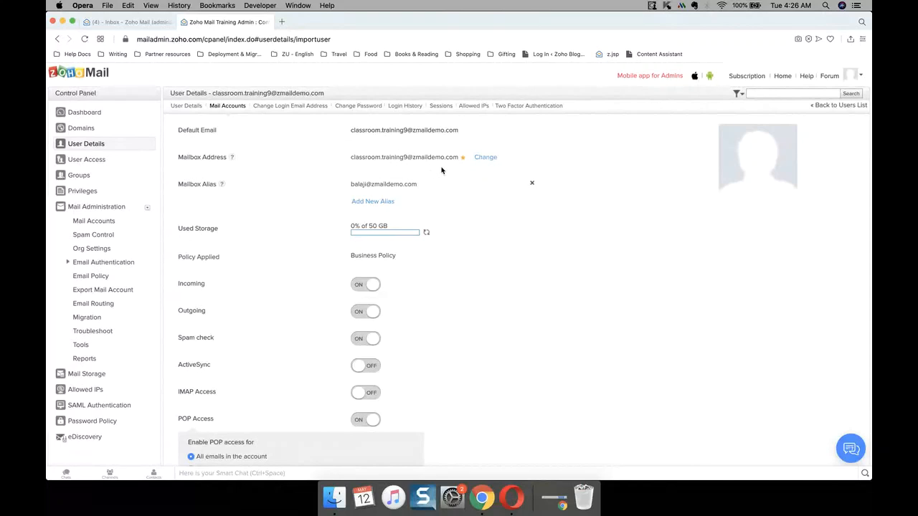
left_click(378, 201)
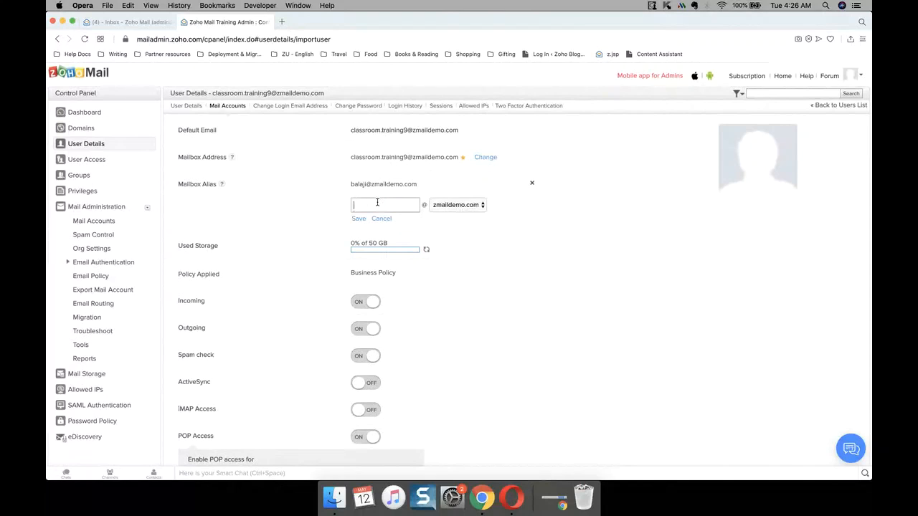
type("newtraining")
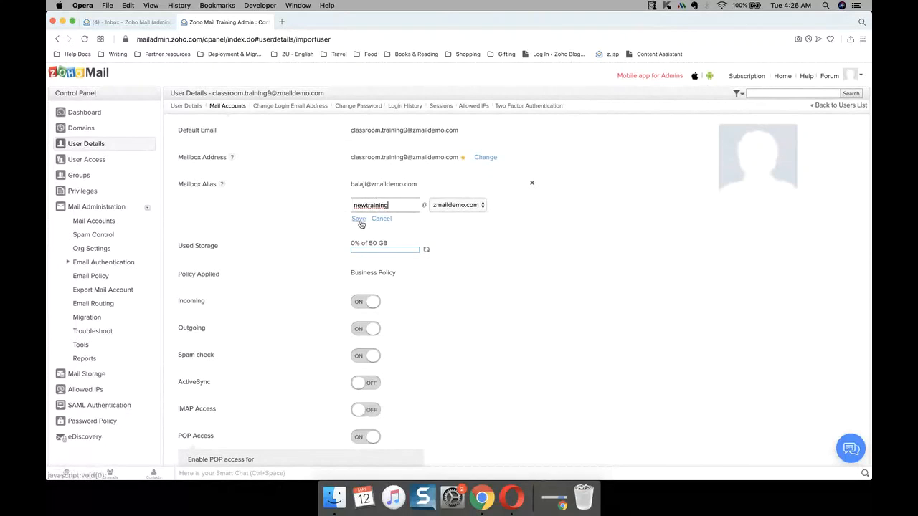
left_click(361, 224)
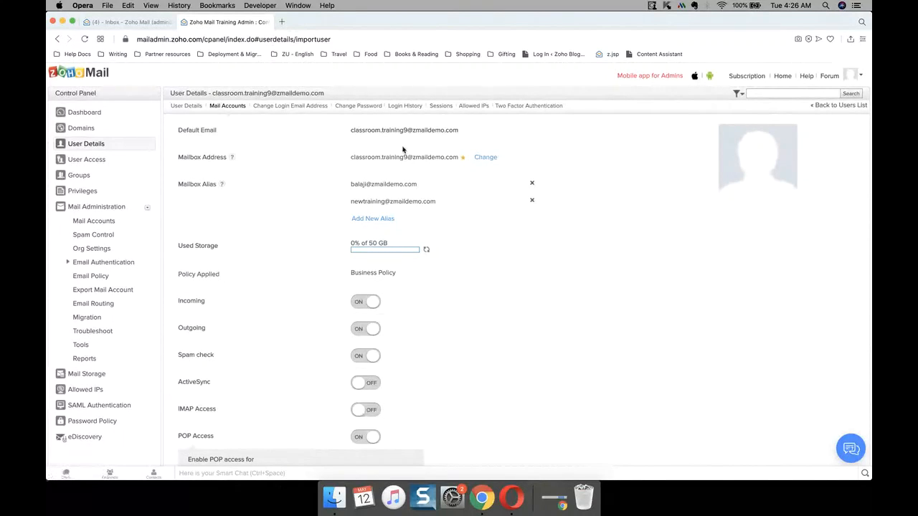
Make the newtraining alias the user's mailbox address and look over the mail access settings of the account
left_click(485, 158)
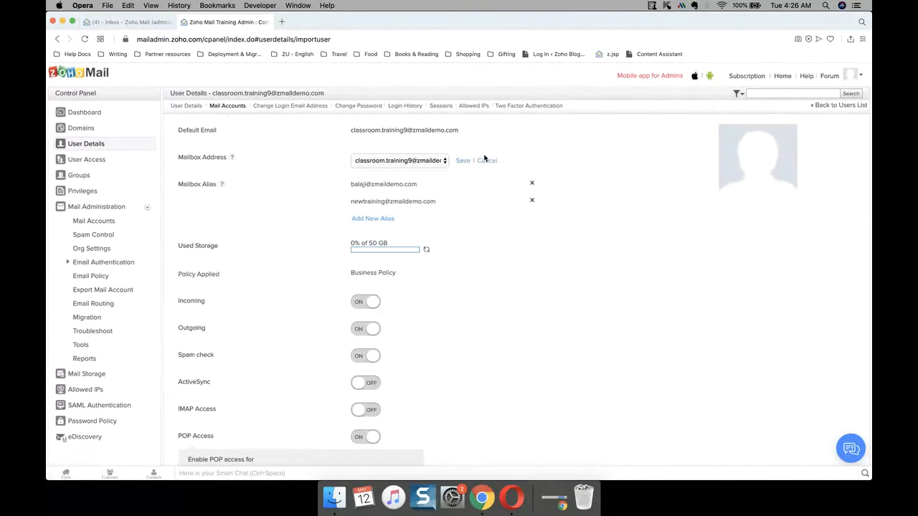
left_click(439, 161)
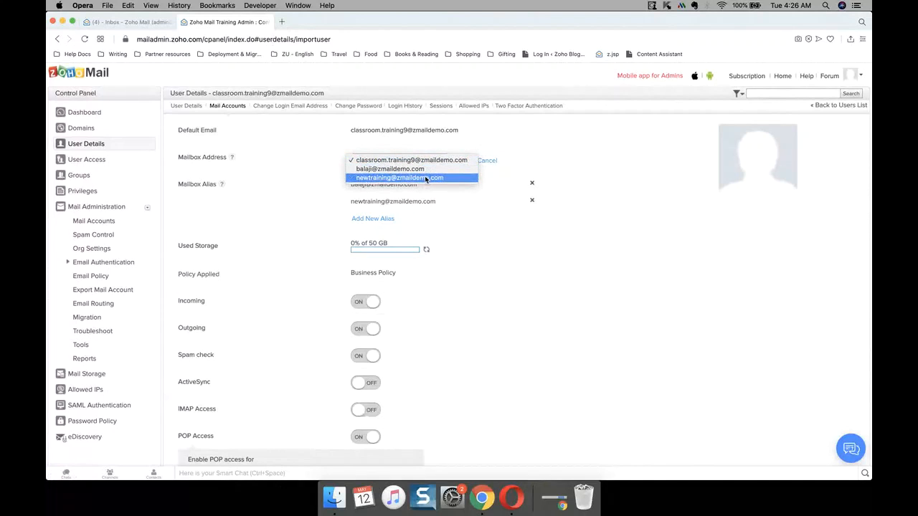
left_click(426, 177)
left_click(460, 164)
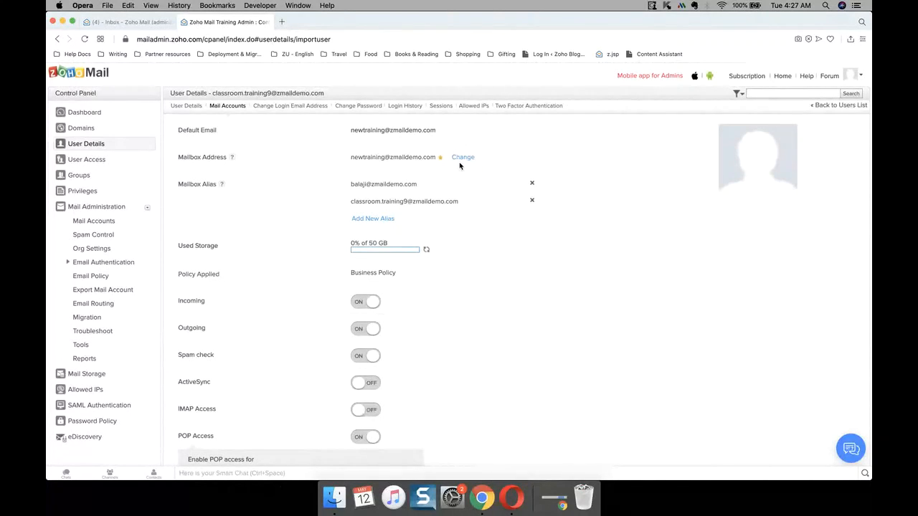
scroll(260, 366, "down", 4)
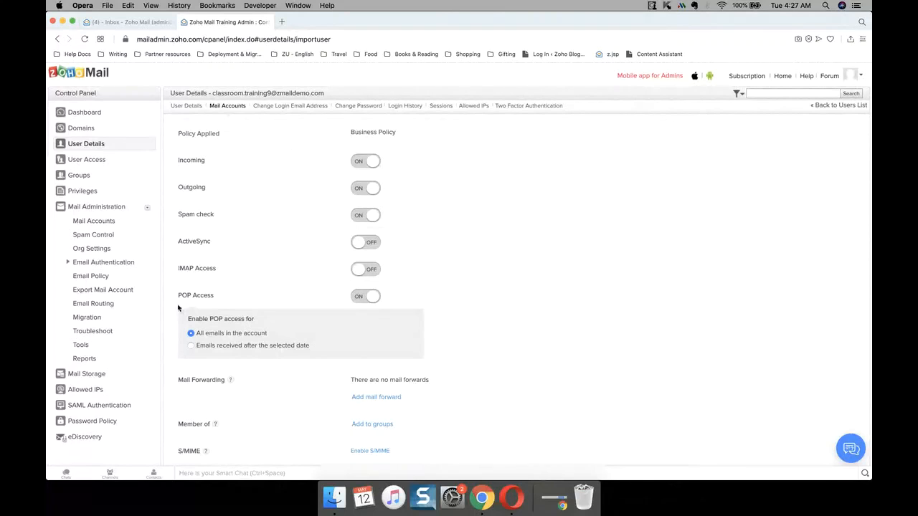
Review the mail forwarding entry and the groups available for the user's account, leaving both without adding anything
scroll(239, 327, "down", 2)
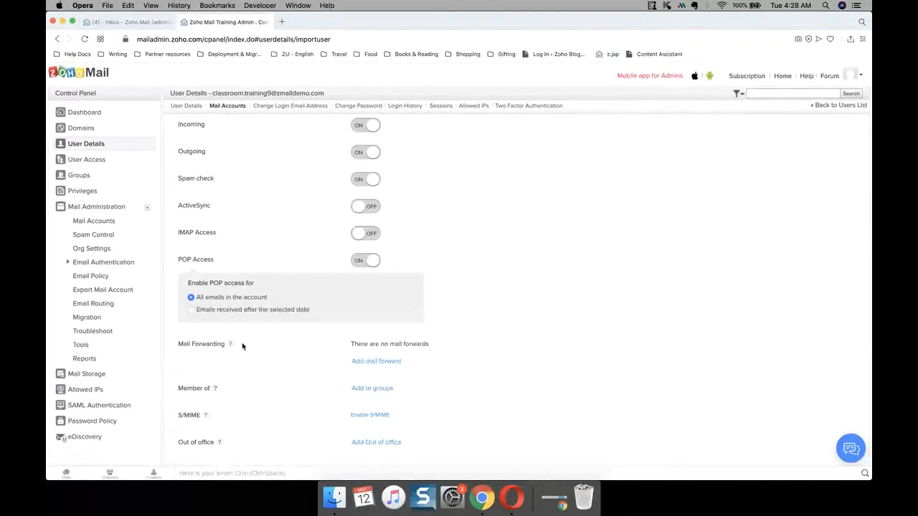
scroll(241, 341, "down", 3)
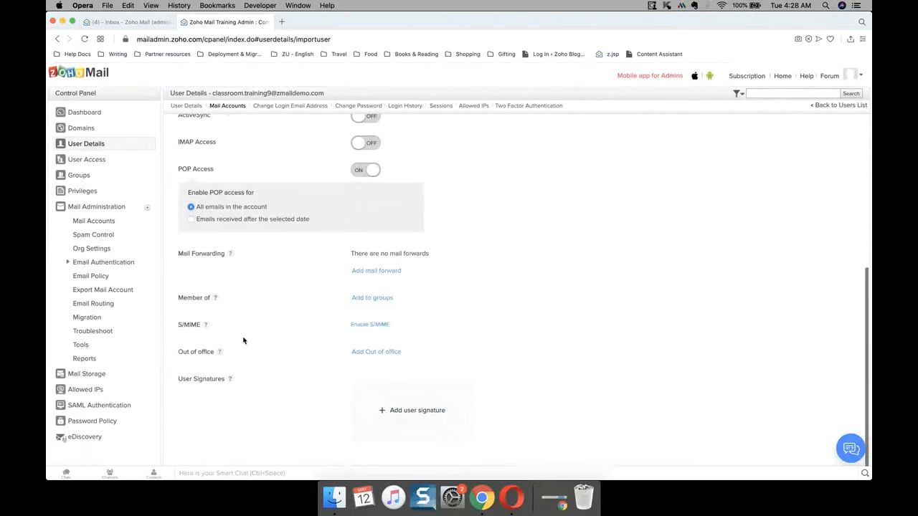
left_click(374, 271)
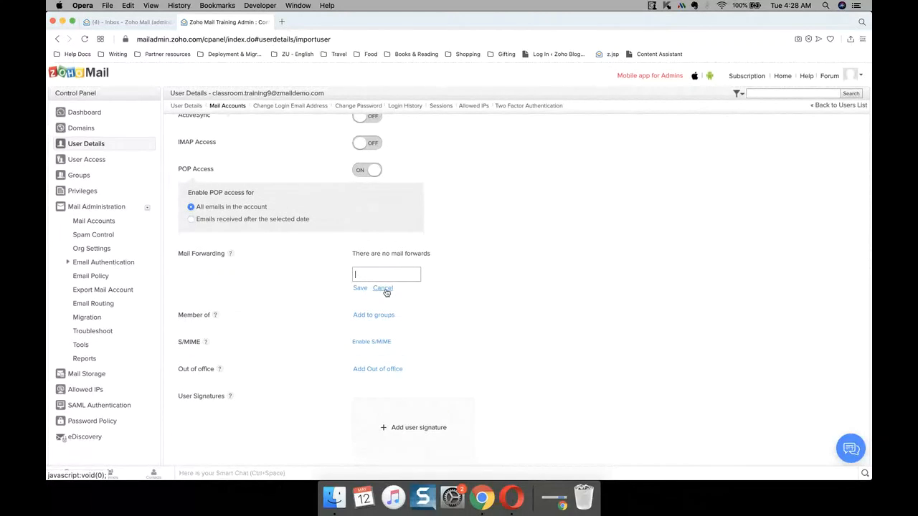
left_click(384, 288)
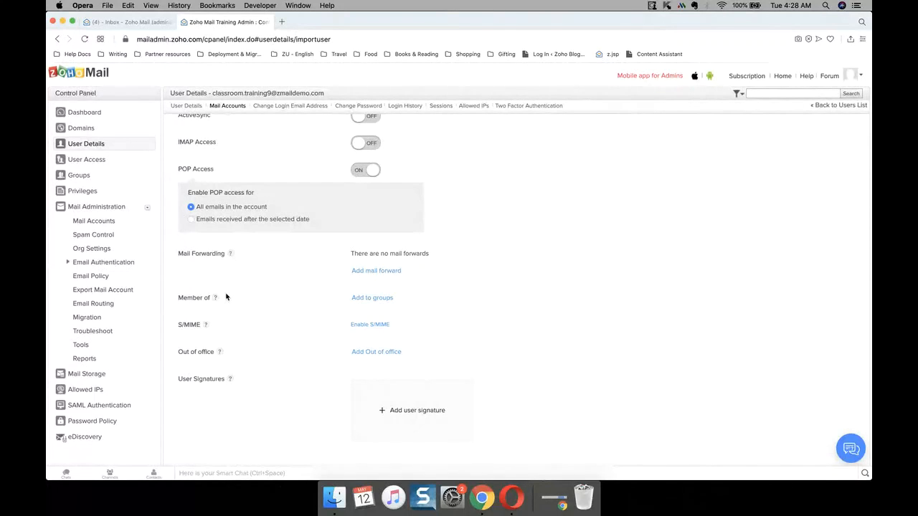
left_click(373, 302)
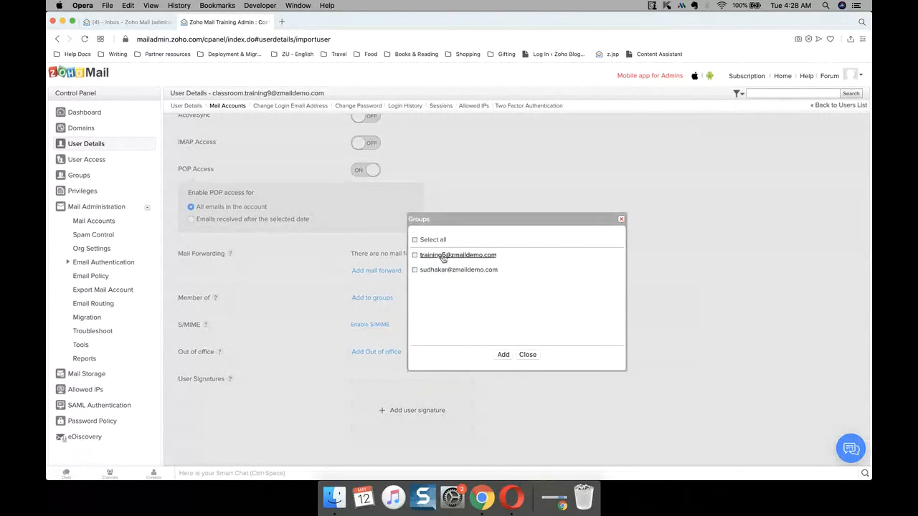
left_click(528, 355)
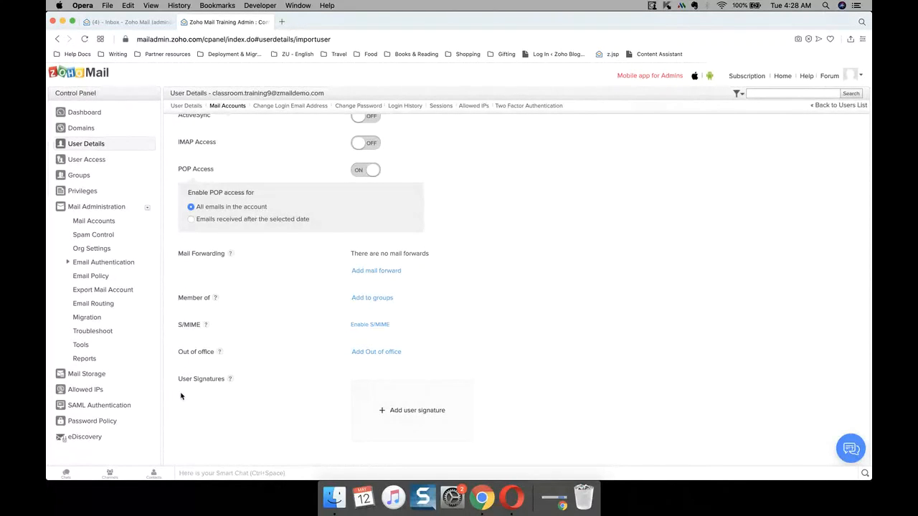
Review the out-of-office recipient options and the user signature form for the account, cancelling both without saving
left_click(373, 352)
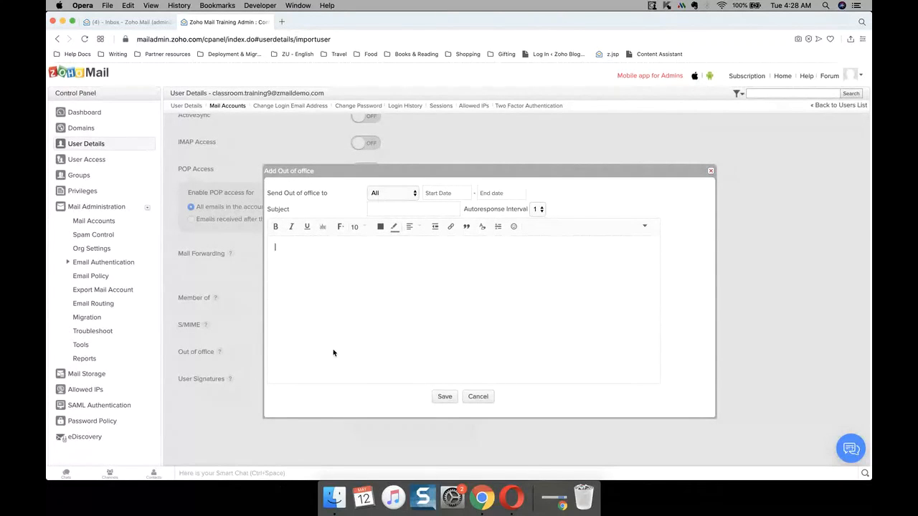
left_click(406, 195)
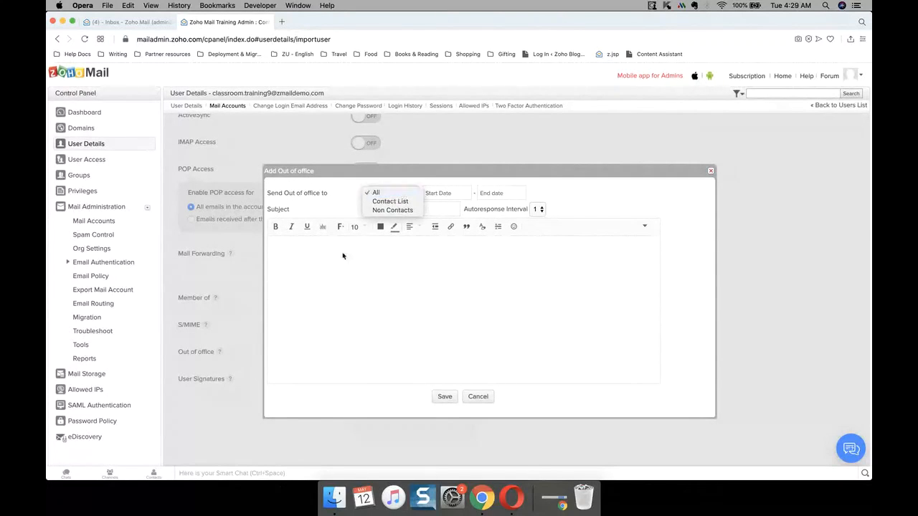
left_click(327, 280)
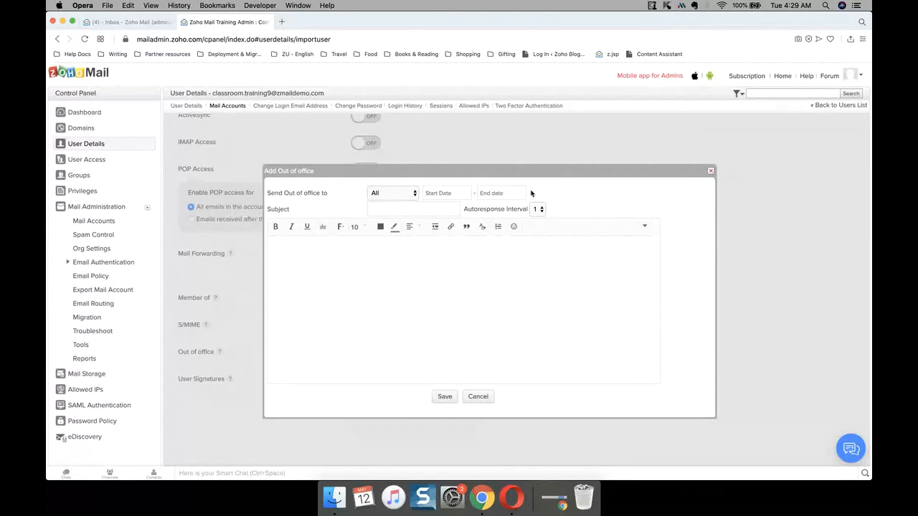
left_click(478, 398)
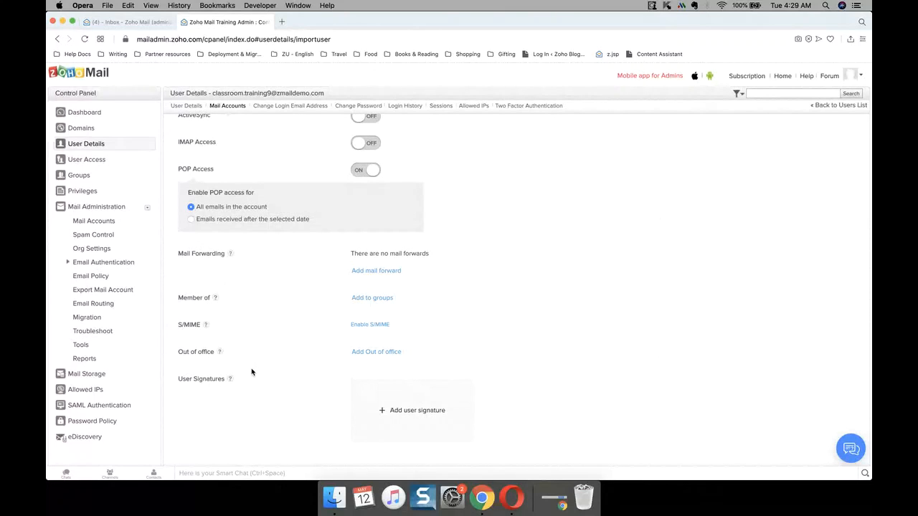
left_click(406, 417)
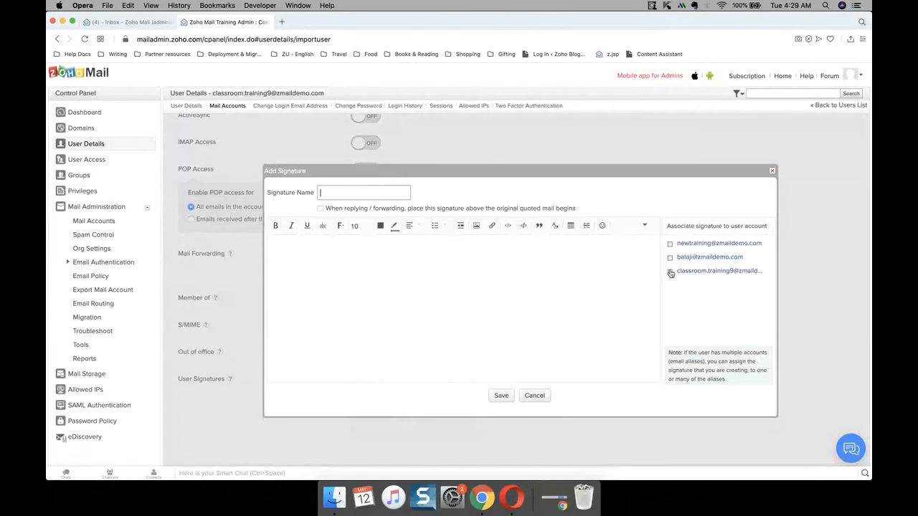
left_click(543, 396)
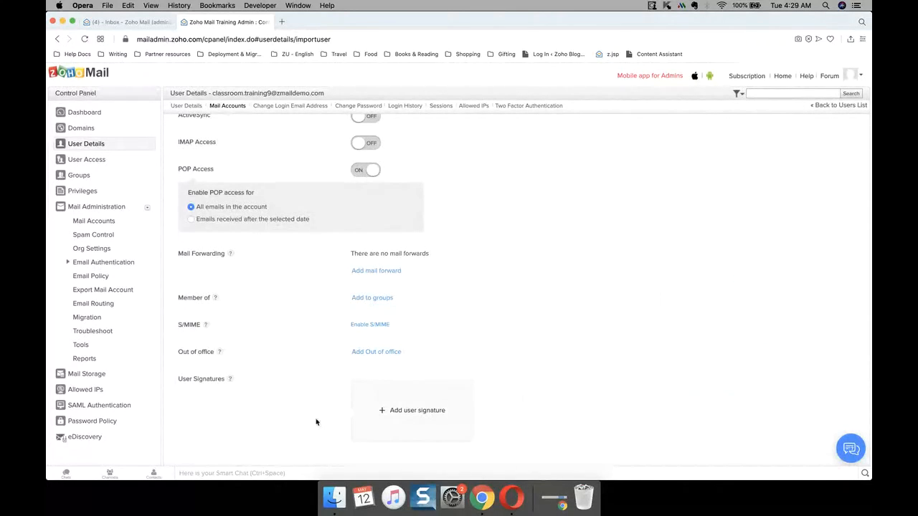
Review the user's login email addresses and the form for changing the user's password
left_click(283, 107)
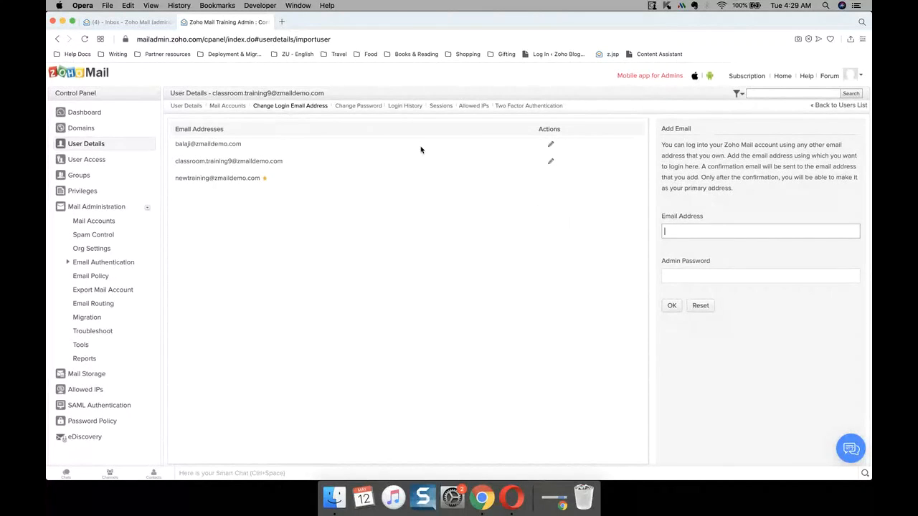
left_click(359, 106)
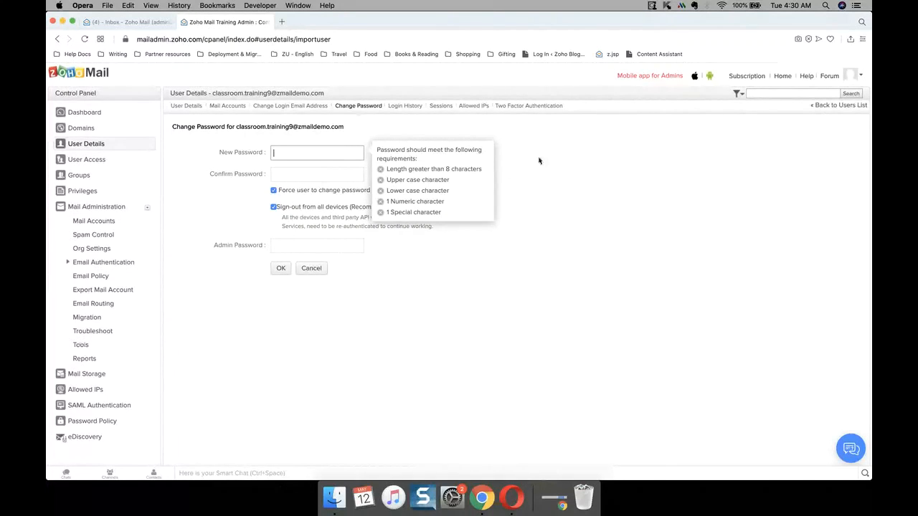
left_click(544, 190)
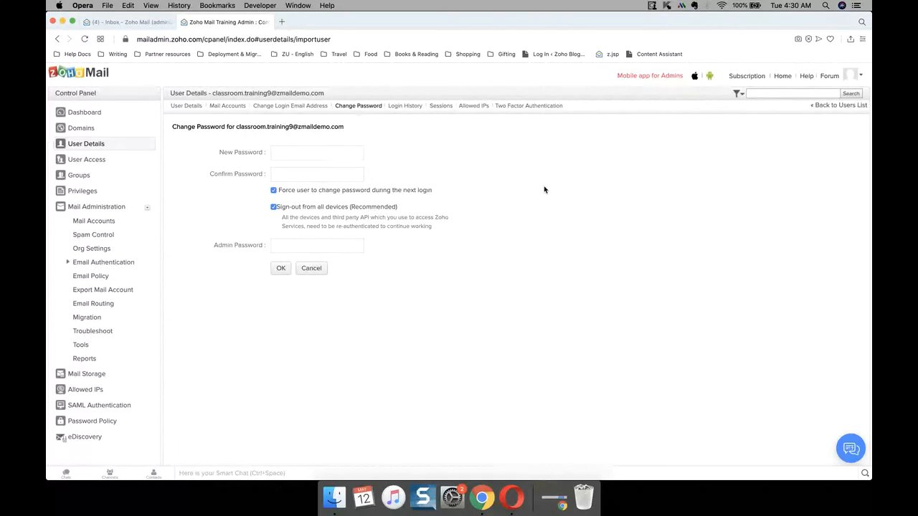
Examine the user's access and security pages: login history, sessions, allowed IPs and two-factor authentication
left_click(403, 108)
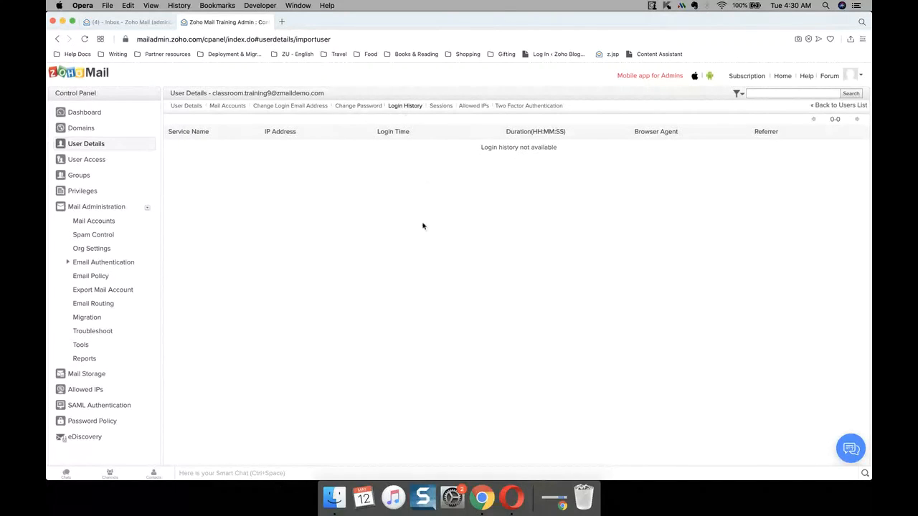
left_click(443, 107)
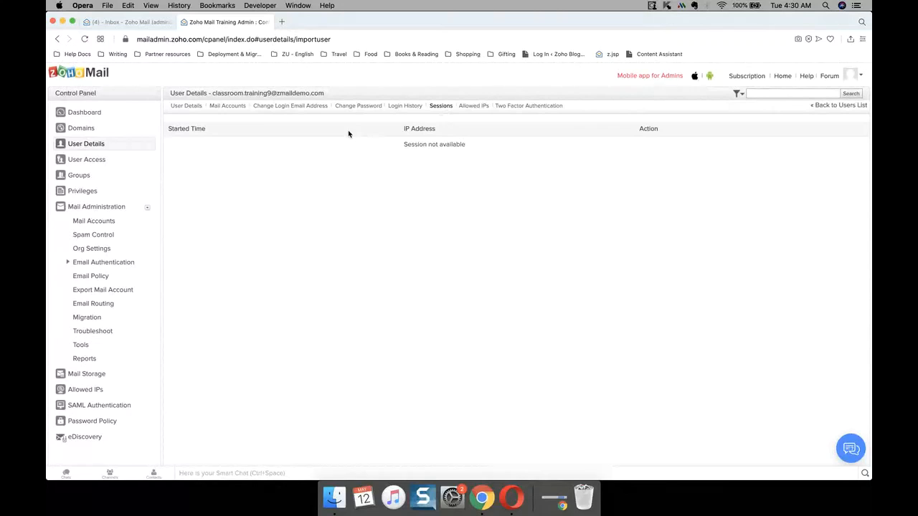
left_click(482, 107)
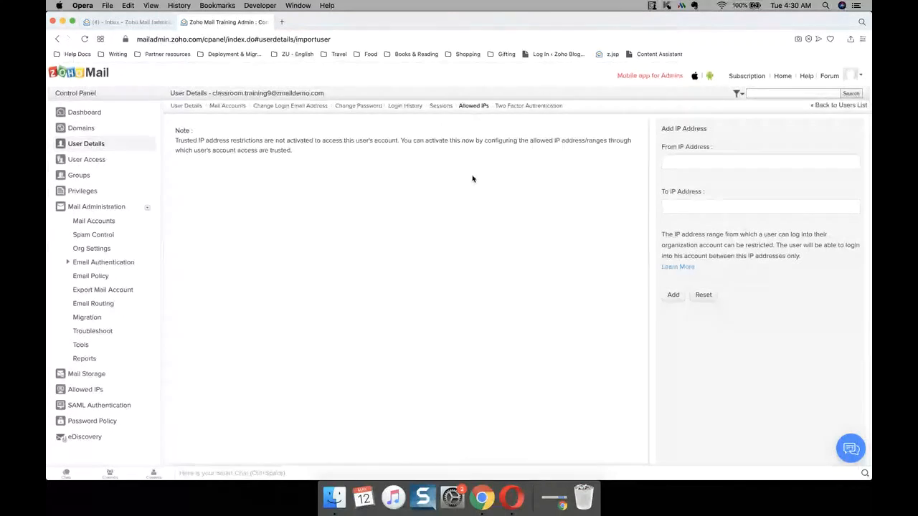
left_click(543, 106)
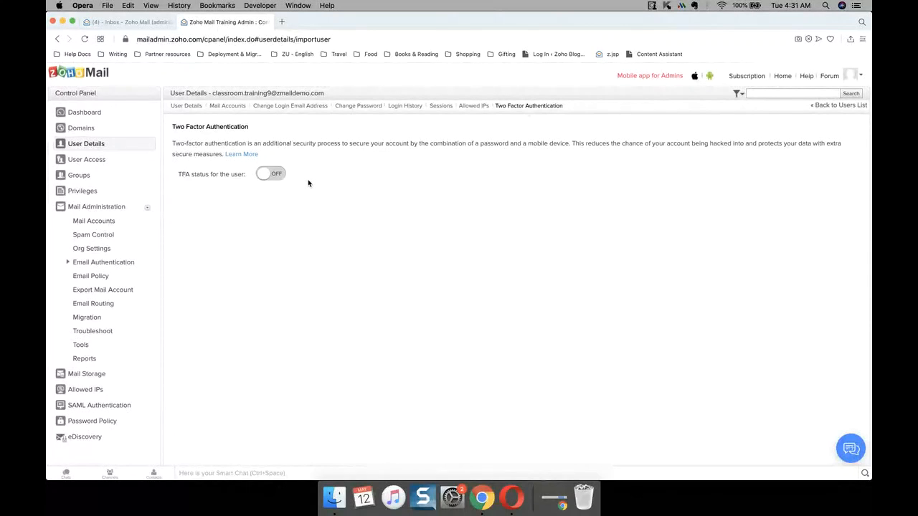
left_click(553, 503)
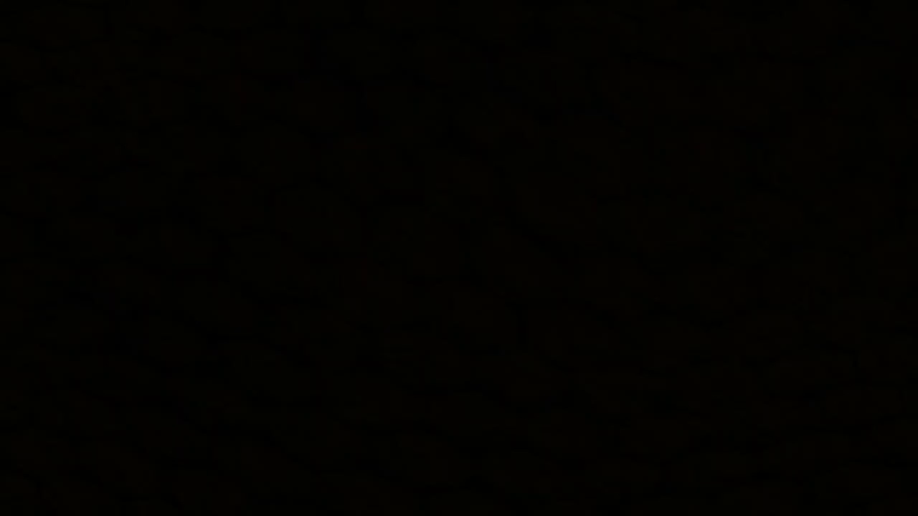